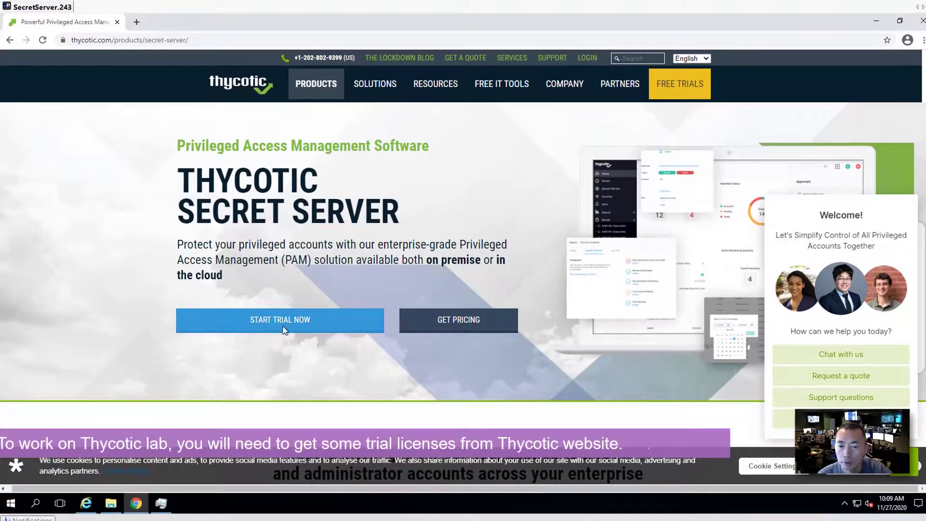
# Start the Secret Server free trial signup and open the mailbox holding the trial license email
pyautogui.click(283, 327)
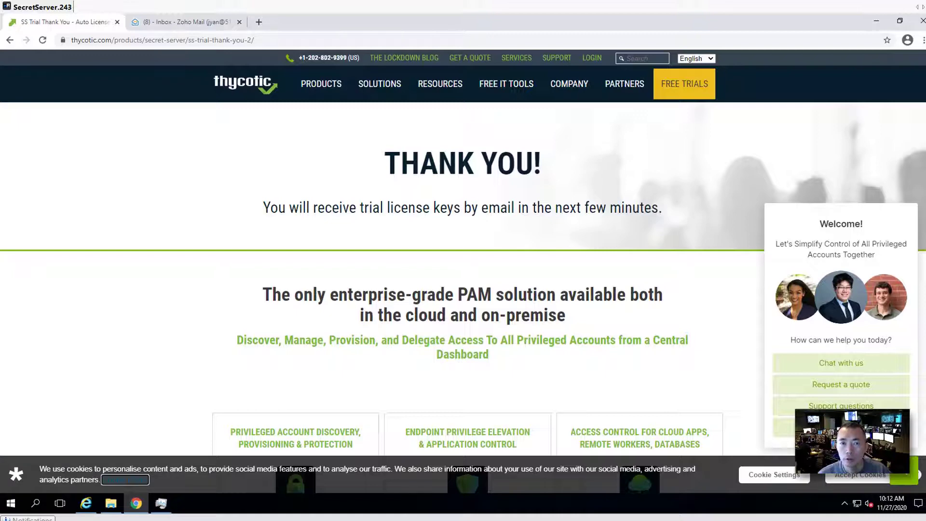
pyautogui.click(190, 22)
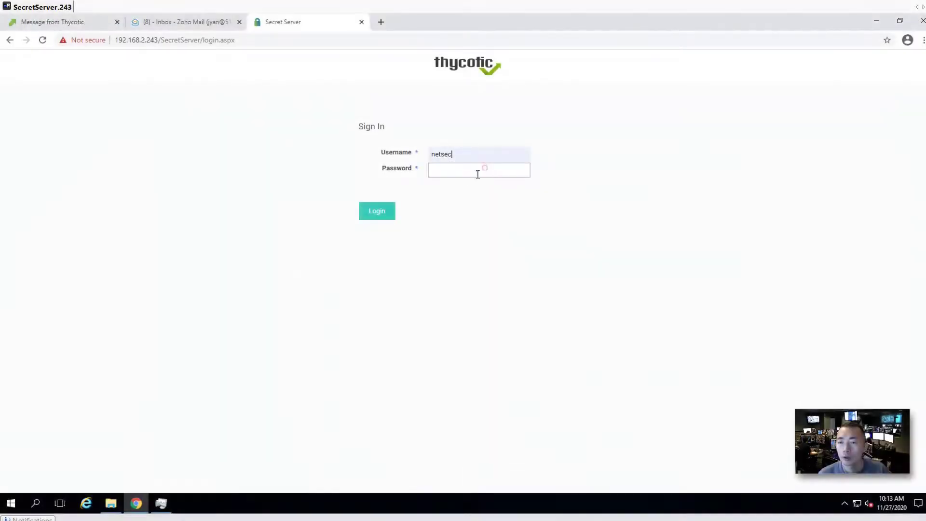
# Sign in to Secret Server with the account password and switch to the new interface
pyautogui.write('***')
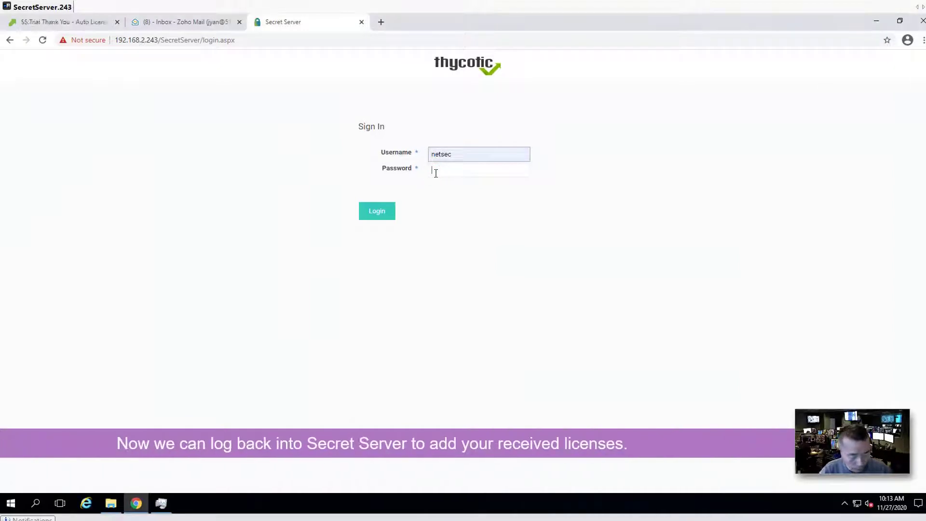
pyautogui.write('*****')
pyautogui.press('Return')
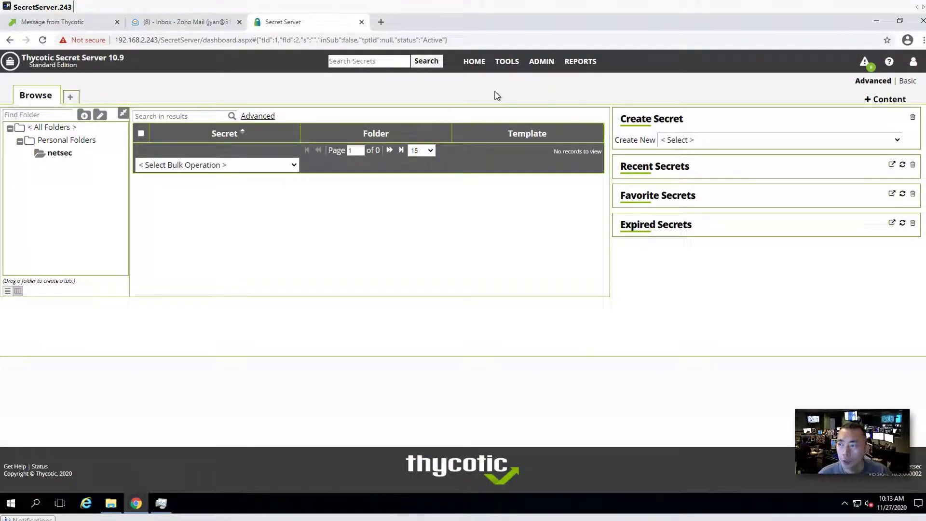
pyautogui.moveTo(900, 72)
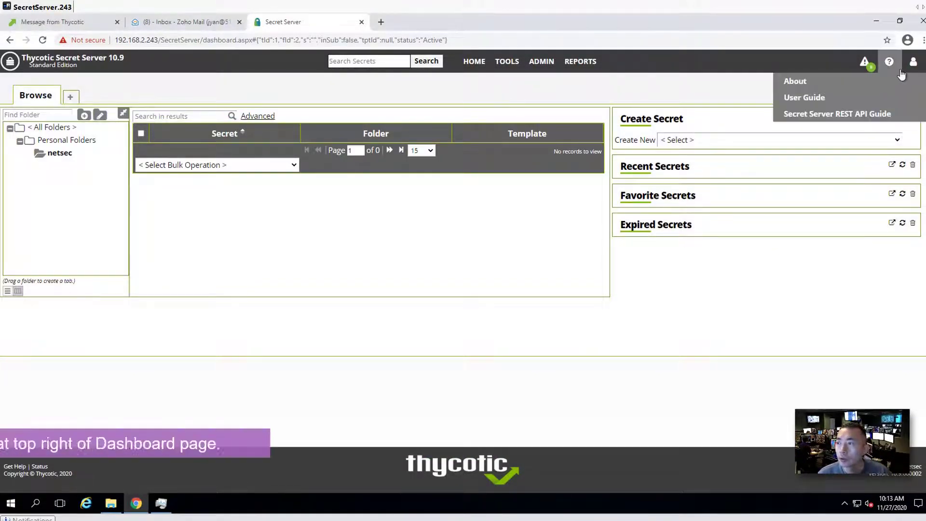
pyautogui.click(839, 178)
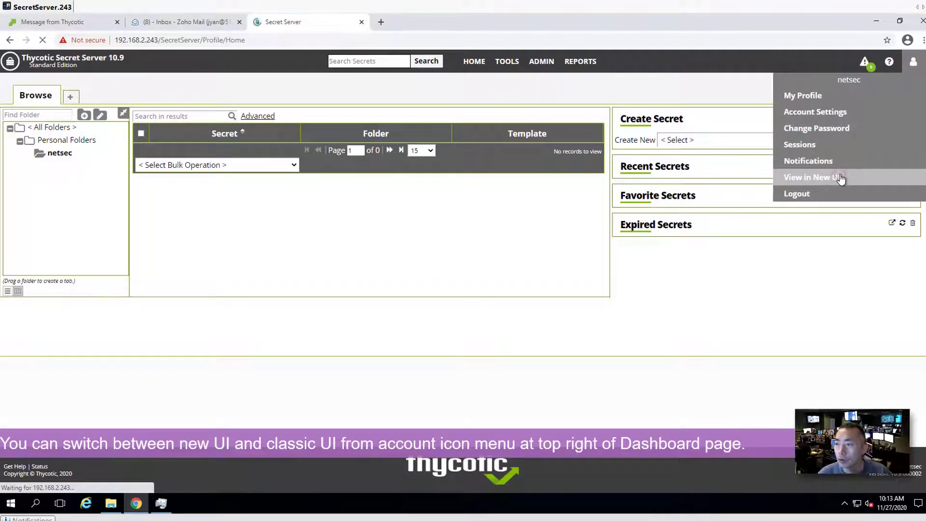
pyautogui.moveTo(911, 70)
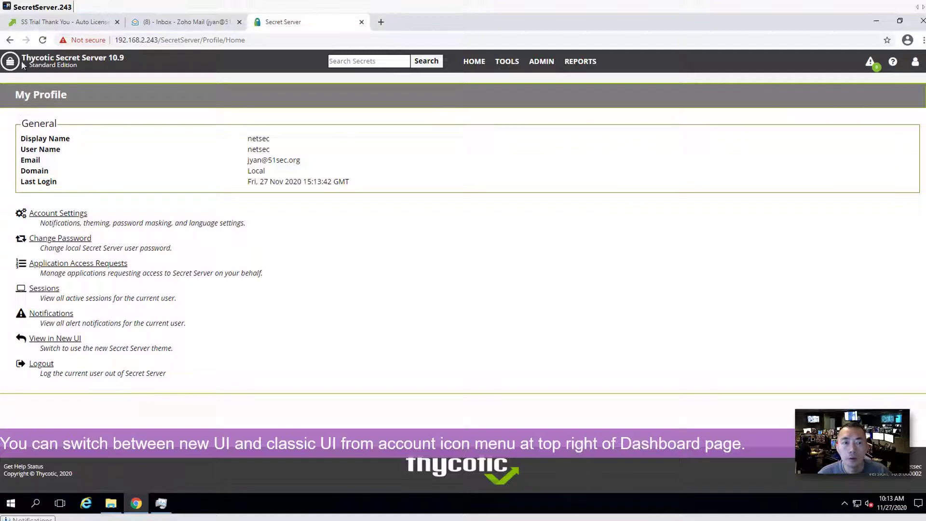
pyautogui.click(15, 66)
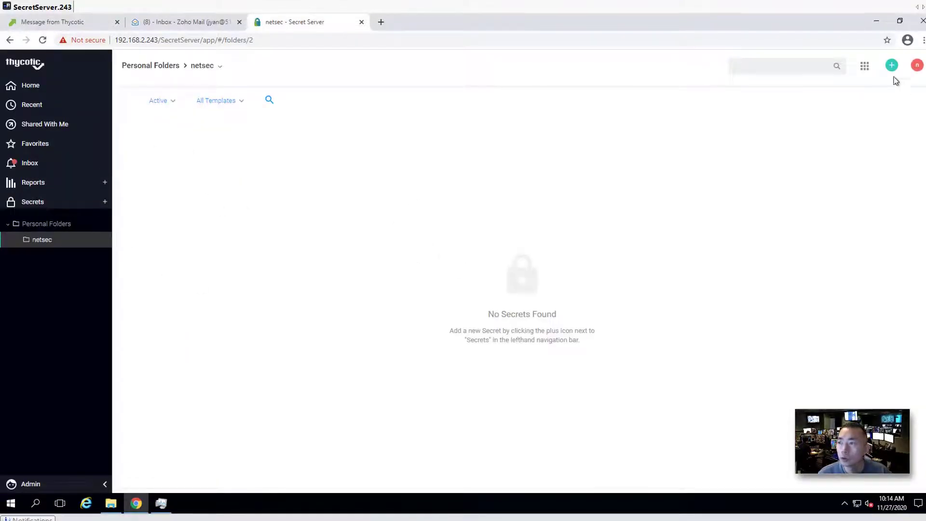
# Switch back to the classic 10.9 dashboard from the account options
pyautogui.click(917, 65)
pyautogui.click(892, 132)
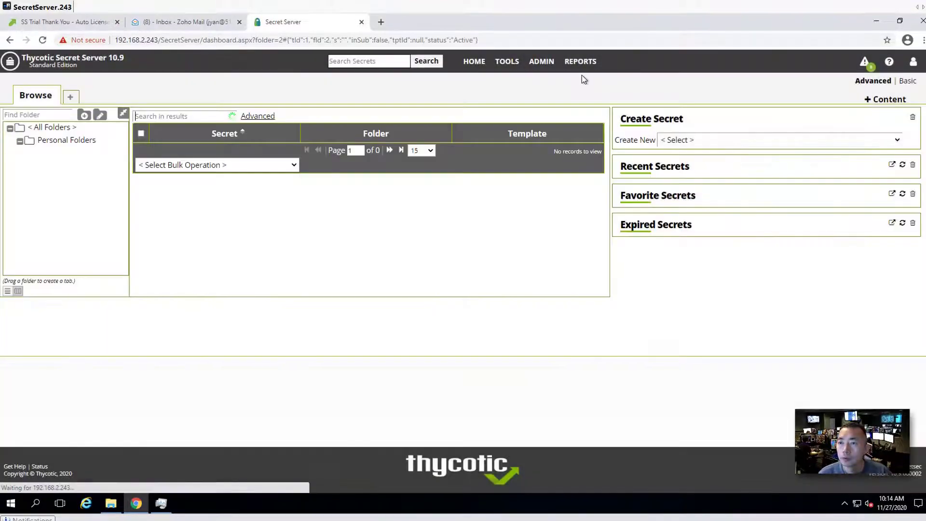
pyautogui.moveTo(547, 77)
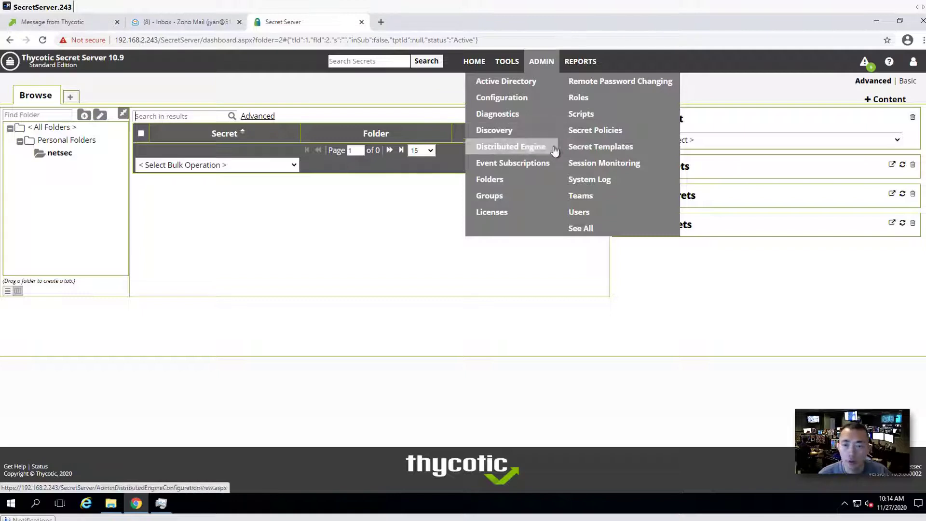
# Open the new-license form from Admin > Licenses and bring up the trial license email
pyautogui.click(543, 213)
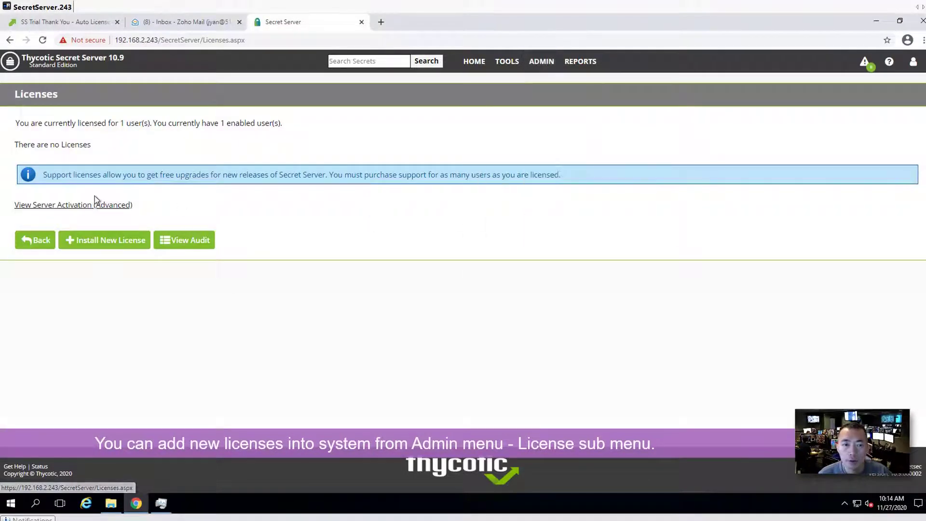
pyautogui.click(128, 241)
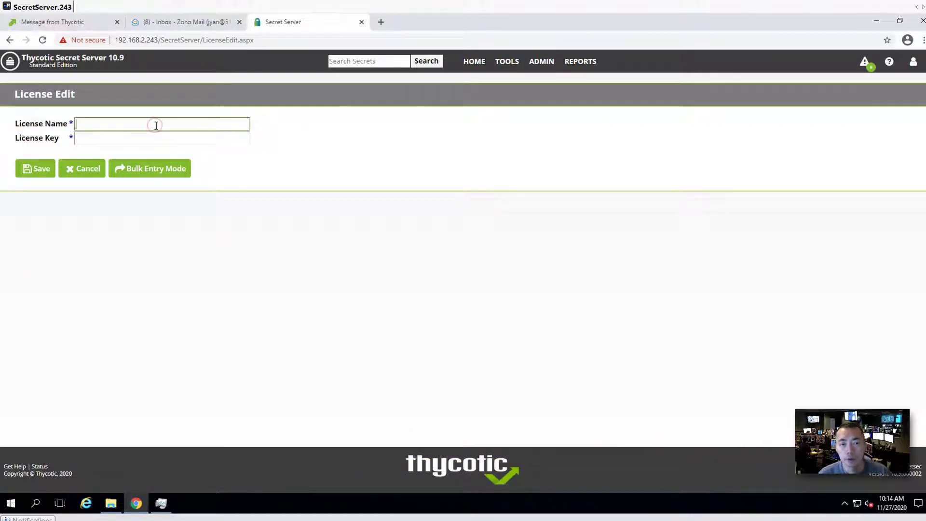
pyautogui.click(182, 27)
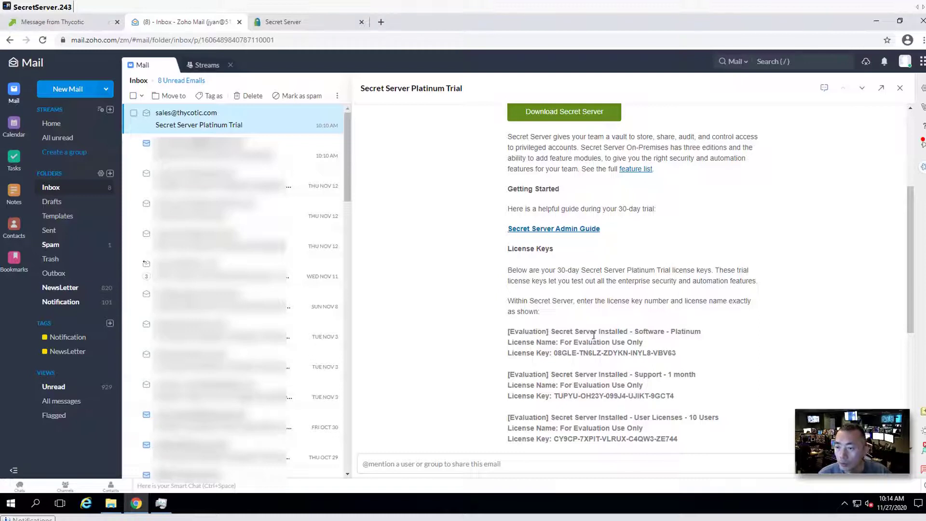
# Copy the first license name 'For Evaluation Use Only' from the trial email
pyautogui.moveTo(607, 332); pyautogui.dragTo(634, 333)
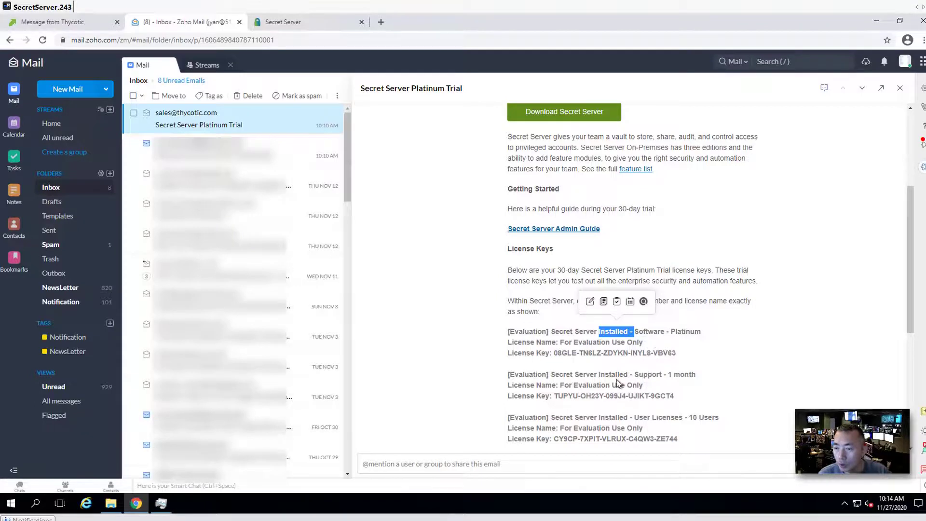
pyautogui.moveTo(637, 375); pyautogui.dragTo(664, 378)
pyautogui.click(657, 420)
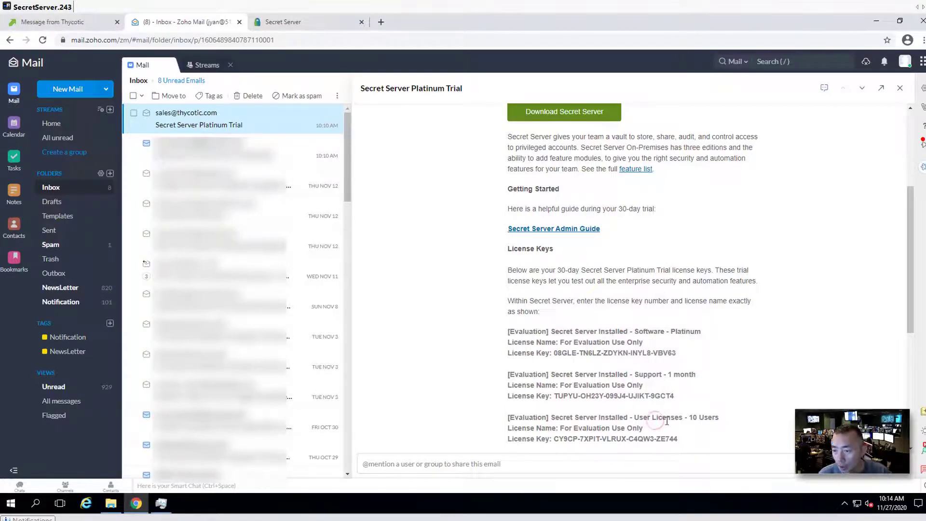
pyautogui.scroll(-2, 667, 421)
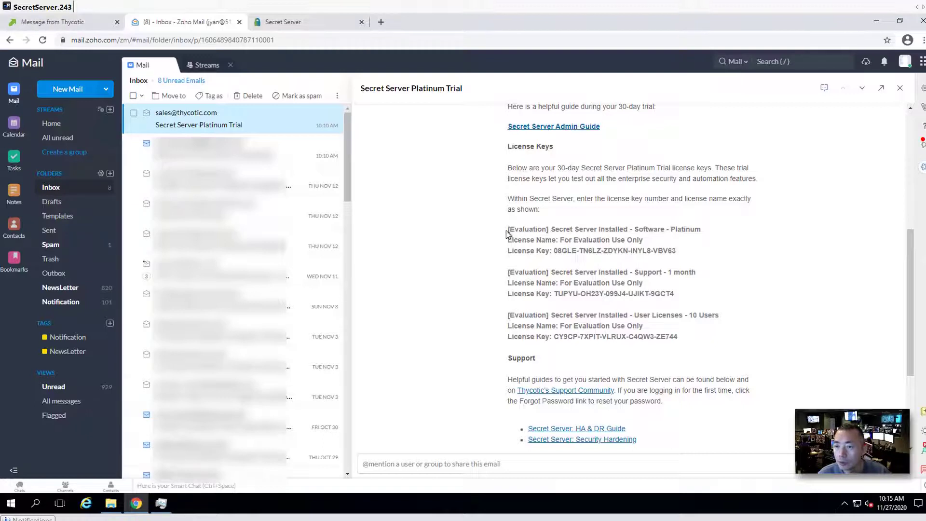
pyautogui.moveTo(559, 240); pyautogui.dragTo(644, 237)
pyautogui.rightClick(637, 236)
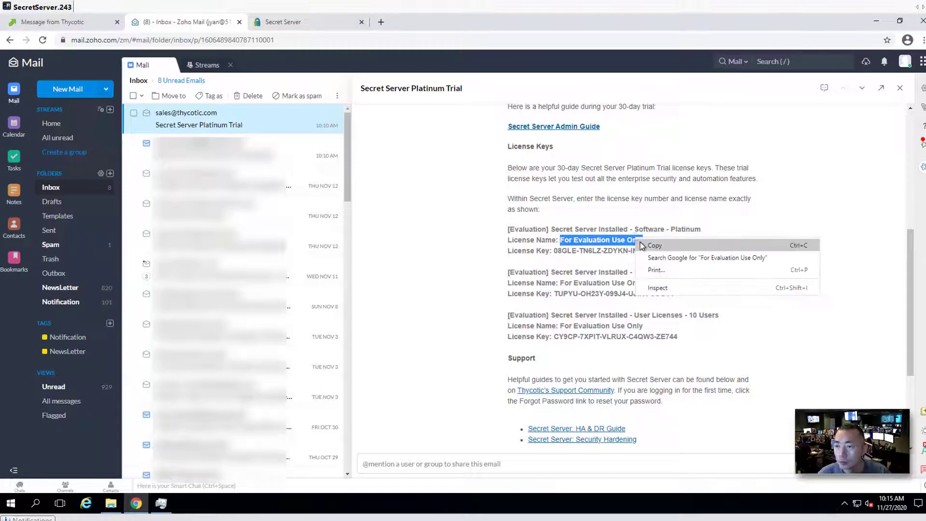
pyautogui.click(650, 245)
pyautogui.click(96, 21)
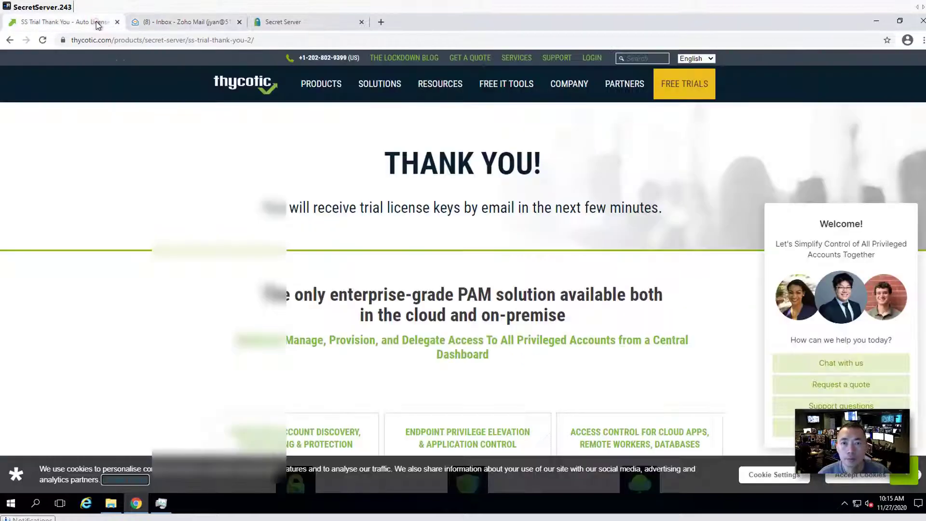
# Enter 'For Evaluation Use Only' with the first Platinum license key, save it, and add another
pyautogui.click(293, 24)
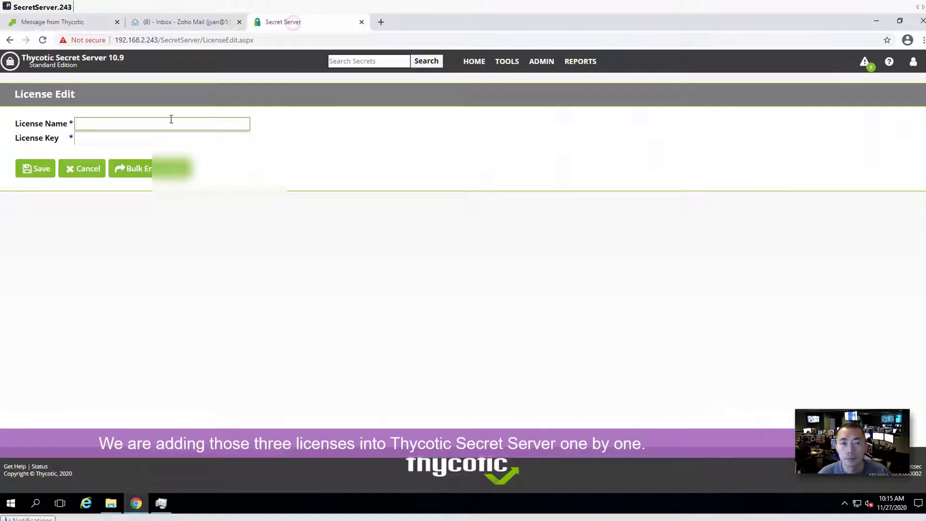
pyautogui.hotkey('ctrl', 'v')
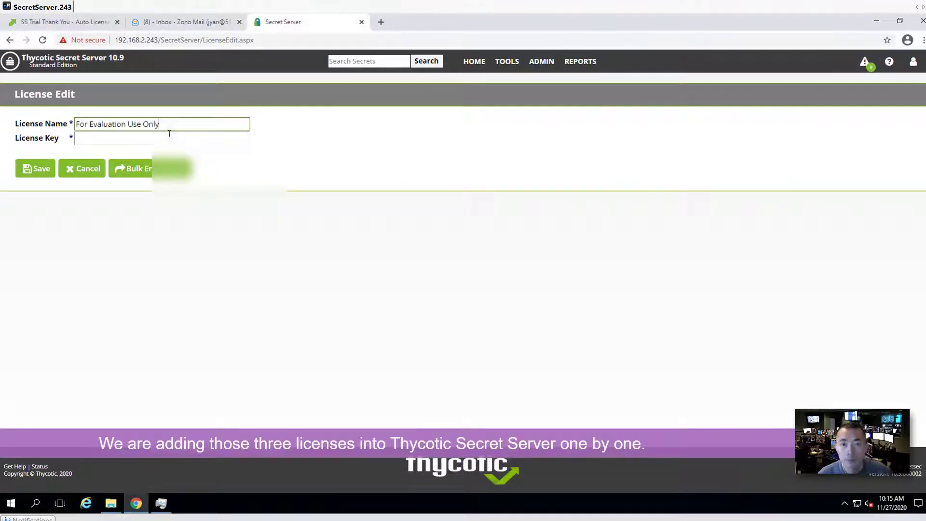
pyautogui.click(182, 22)
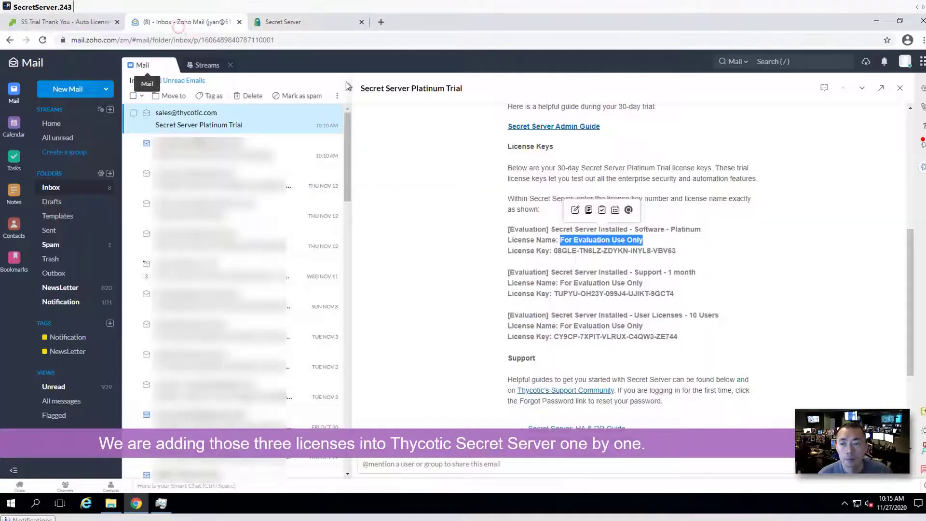
pyautogui.moveTo(553, 250); pyautogui.dragTo(677, 249)
pyautogui.hotkey('ctrl', 'c')
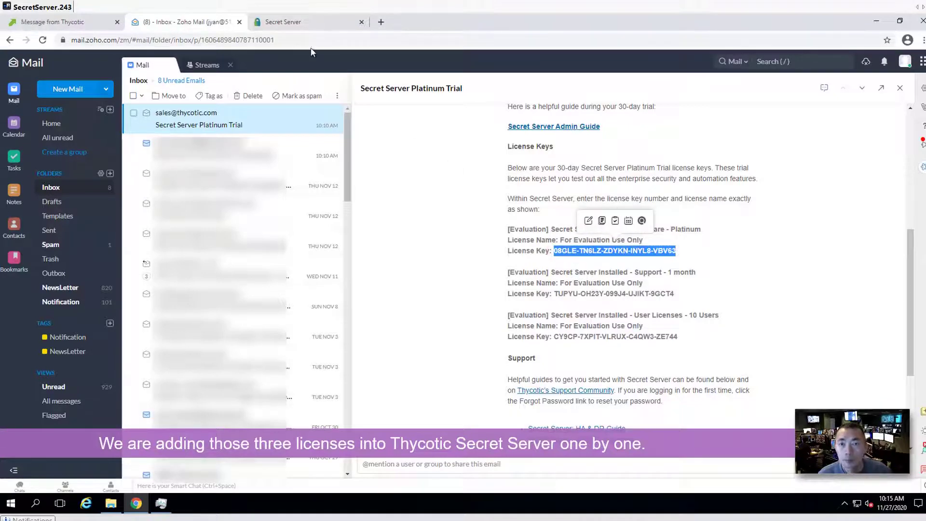
pyautogui.click(311, 21)
pyautogui.hotkey('ctrl', 'v')
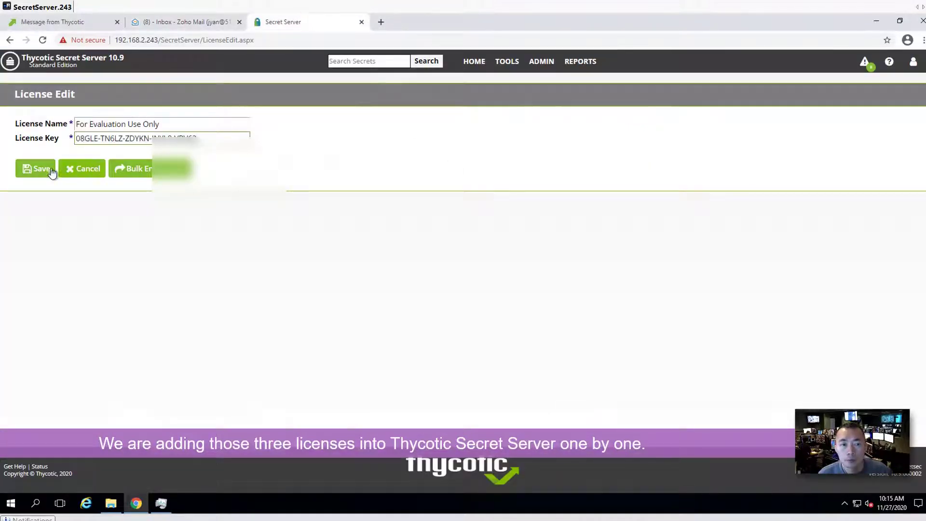
pyautogui.click(43, 170)
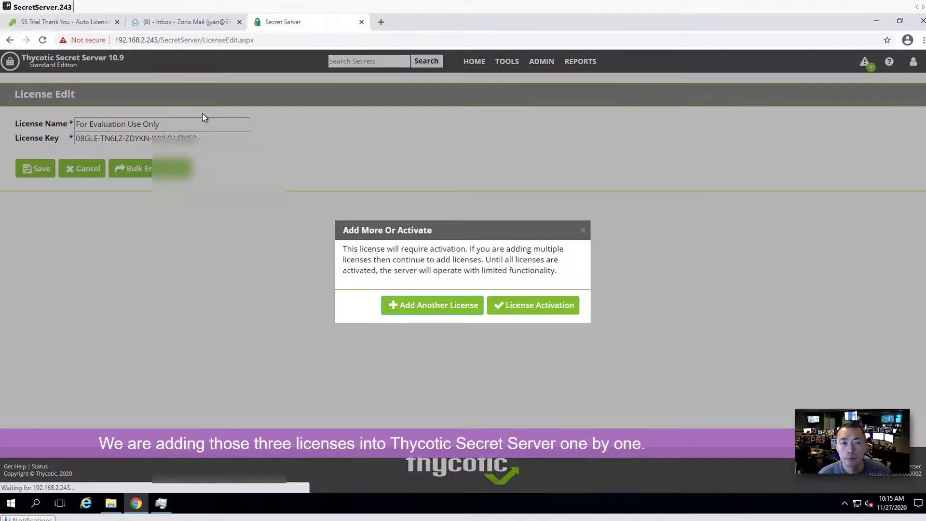
pyautogui.click(464, 305)
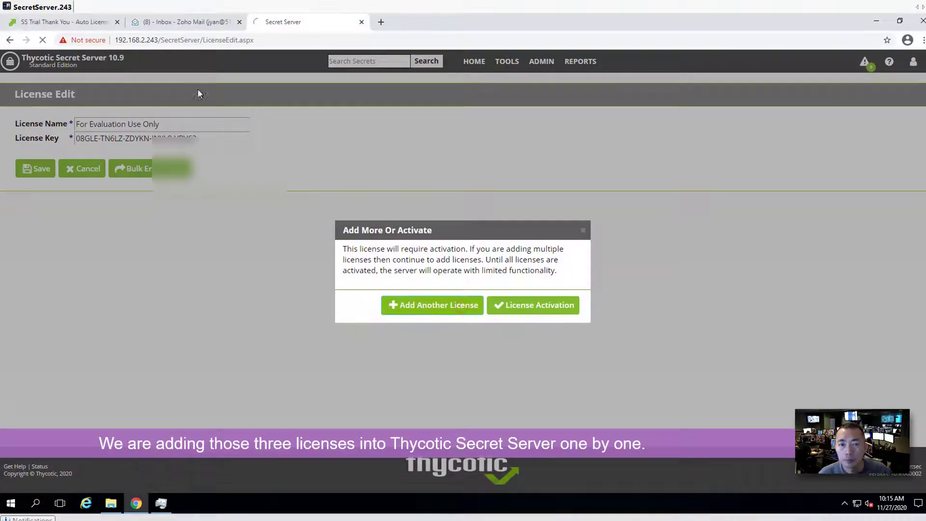
# Paste the second license's name and key from the email into the form and save it
pyautogui.click(166, 27)
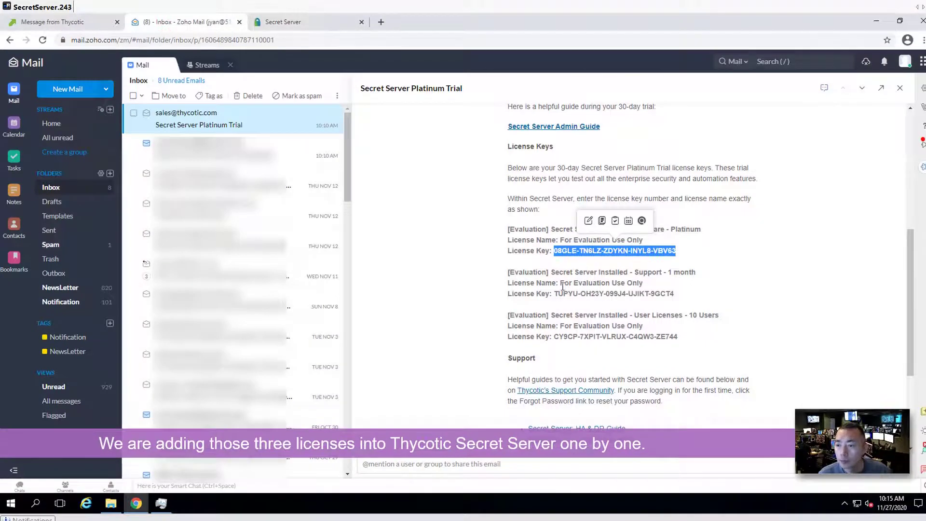
pyautogui.moveTo(562, 283); pyautogui.dragTo(645, 282)
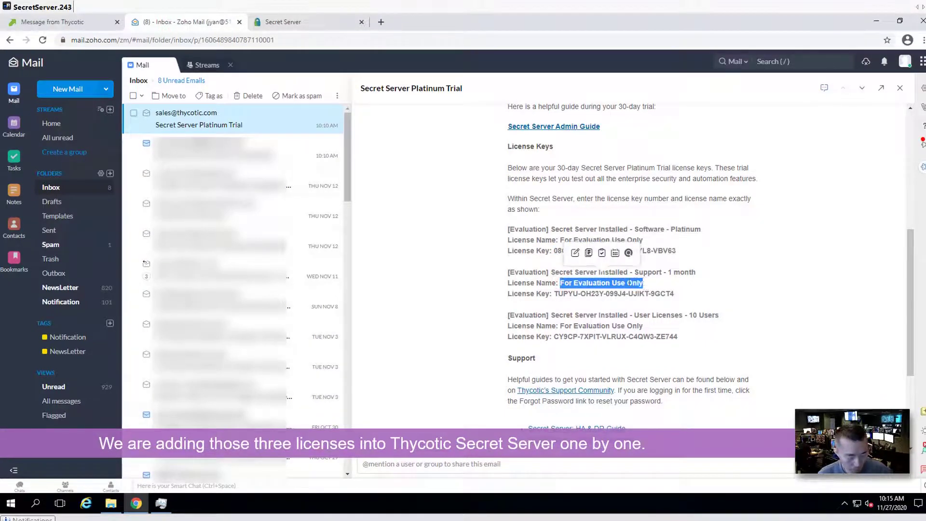
pyautogui.click(305, 25)
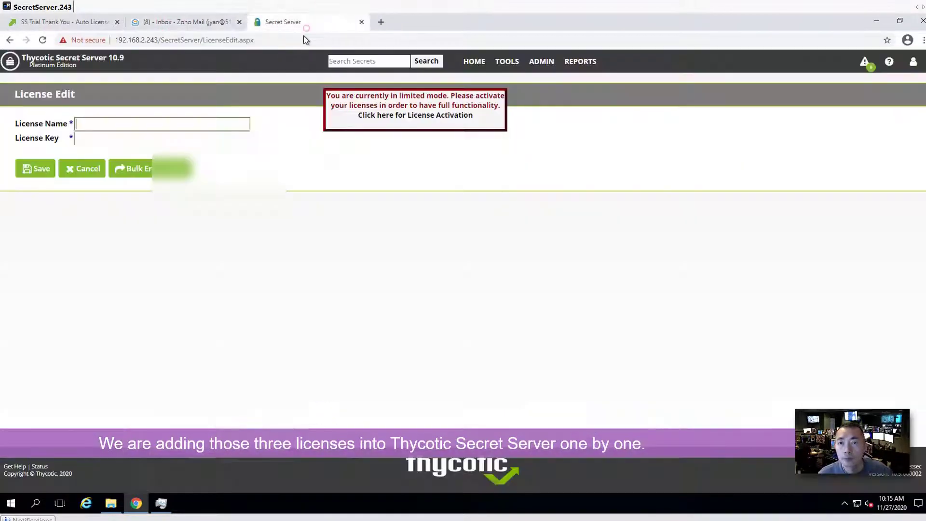
pyautogui.hotkey('ctrl', 'v')
pyautogui.click(176, 139)
pyautogui.click(180, 21)
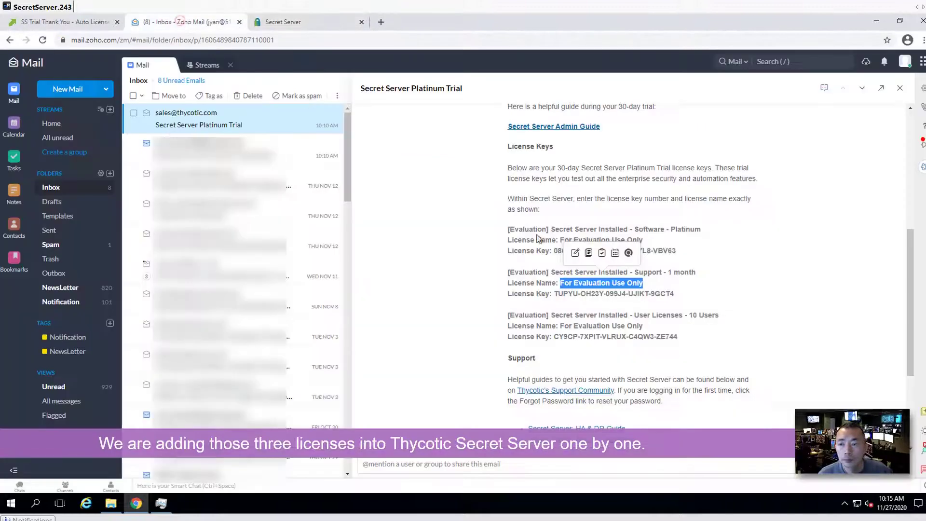
pyautogui.moveTo(554, 293); pyautogui.dragTo(674, 293)
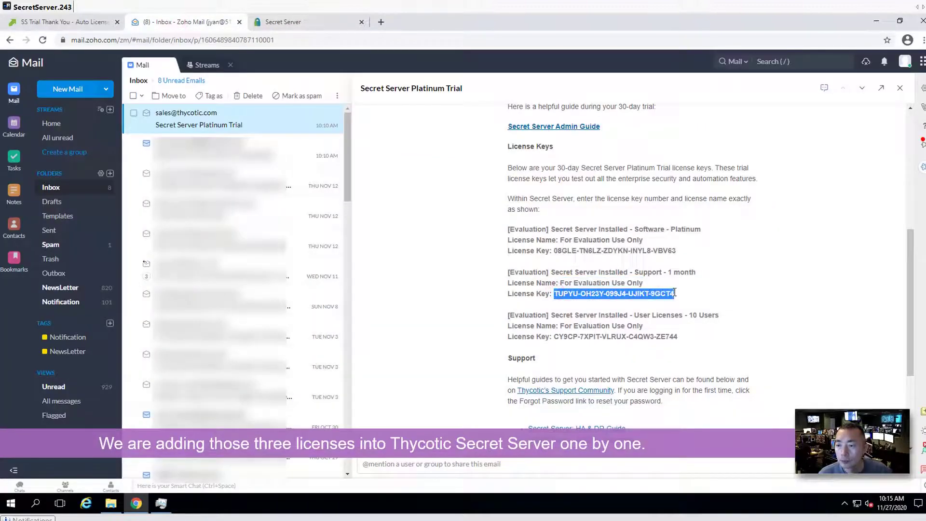
pyautogui.click(283, 22)
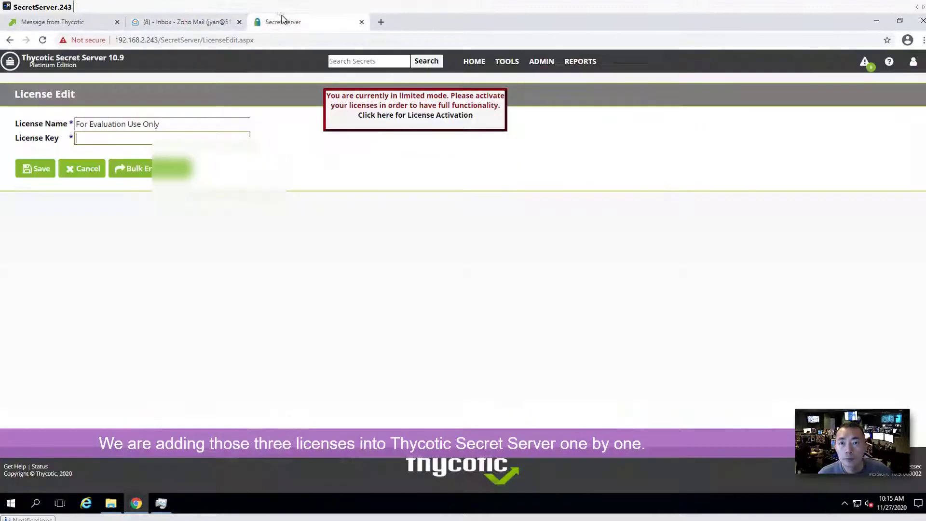
pyautogui.hotkey('ctrl', 'v')
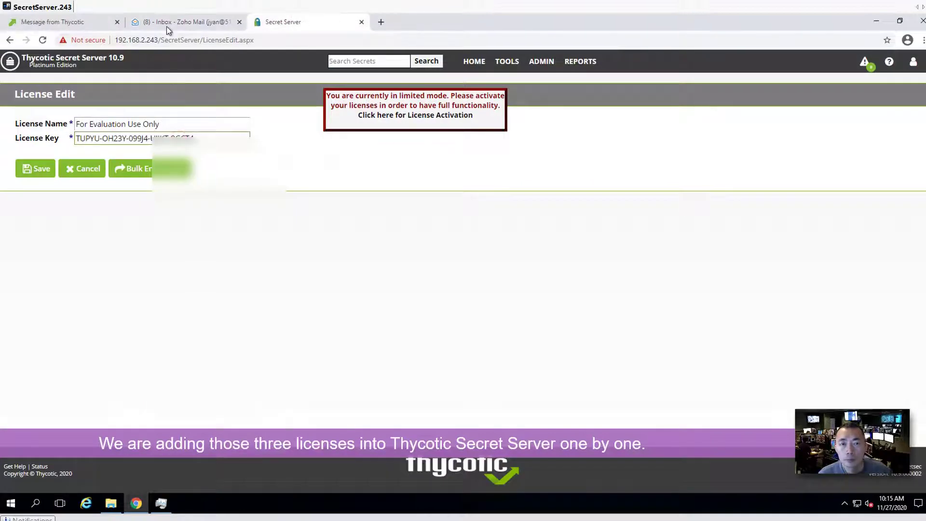
pyautogui.click(42, 169)
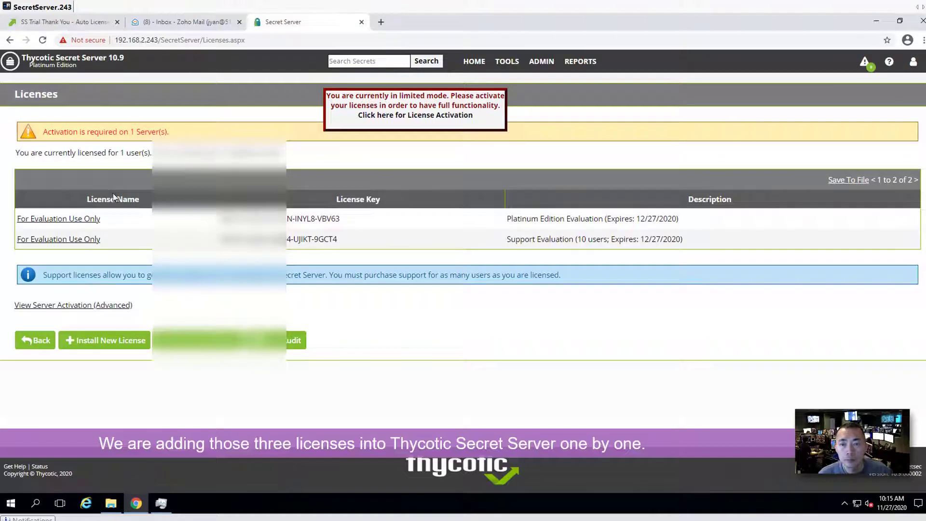
# Start a new license and paste the third license's name, 'For Evaluation Use Only'
pyautogui.click(117, 341)
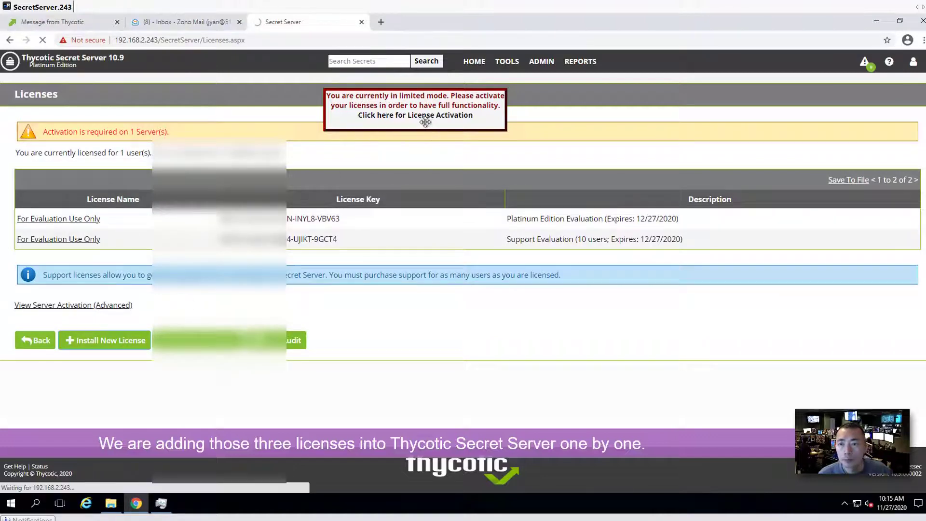
pyautogui.click(201, 22)
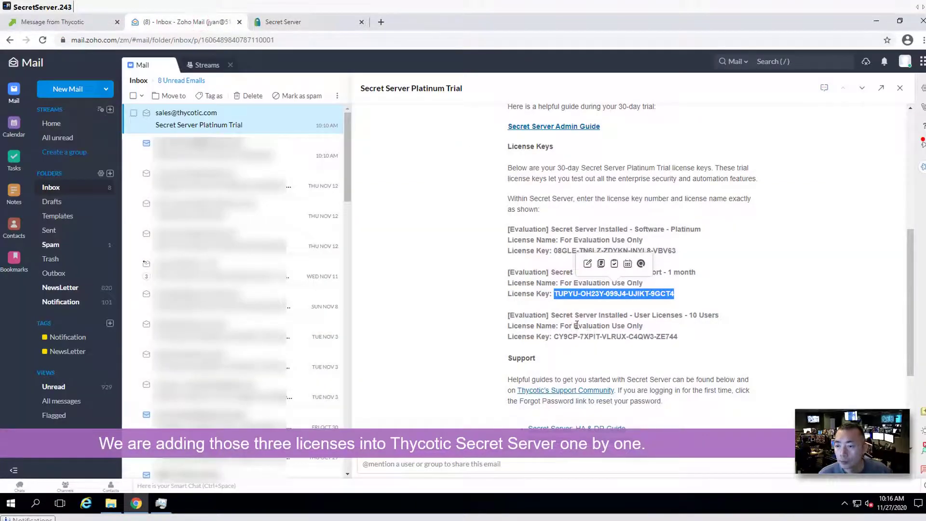
pyautogui.moveTo(560, 326); pyautogui.dragTo(644, 326)
pyautogui.hotkey('ctrl', 'c')
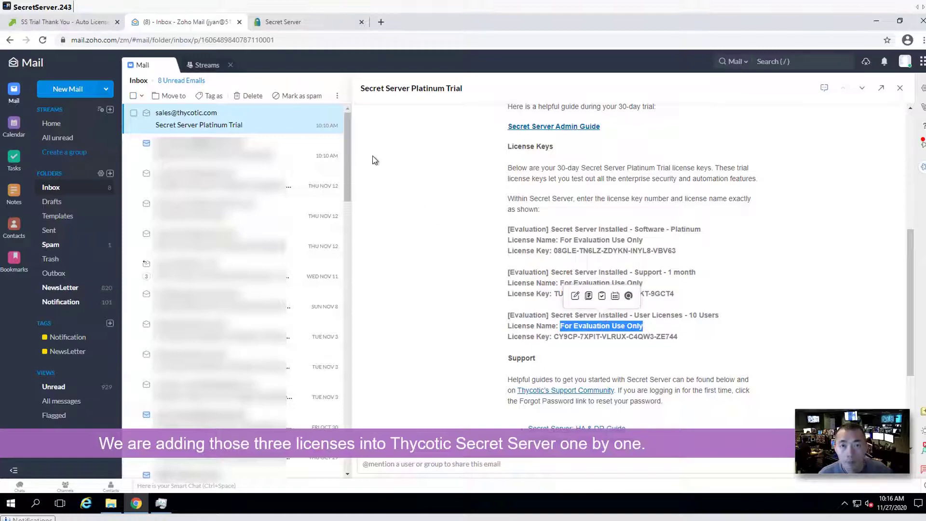
pyautogui.click(306, 26)
pyautogui.click(168, 124)
pyautogui.hotkey('ctrl', 'v')
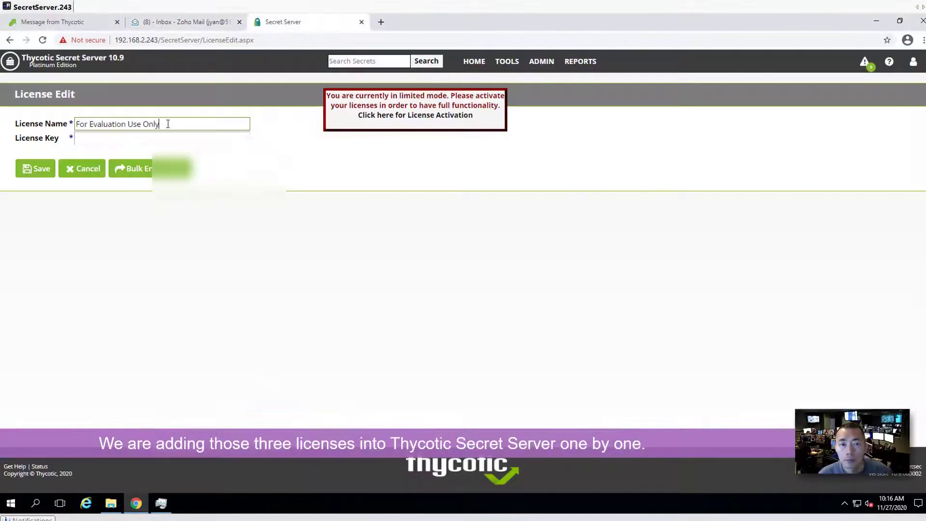
# Paste the third license key from the email and save the license
pyautogui.click(193, 21)
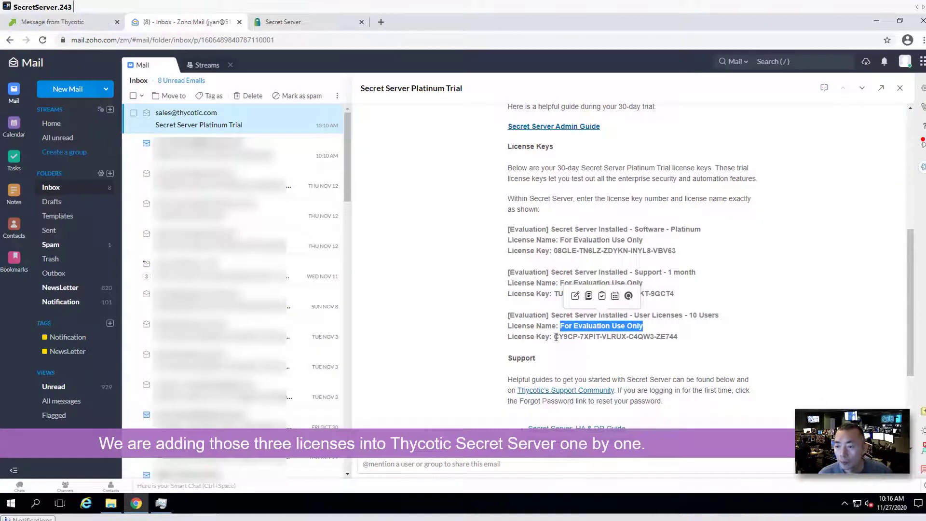
pyautogui.moveTo(554, 336); pyautogui.dragTo(679, 342)
pyautogui.hotkey('ctrl', 'c')
pyautogui.click(268, 28)
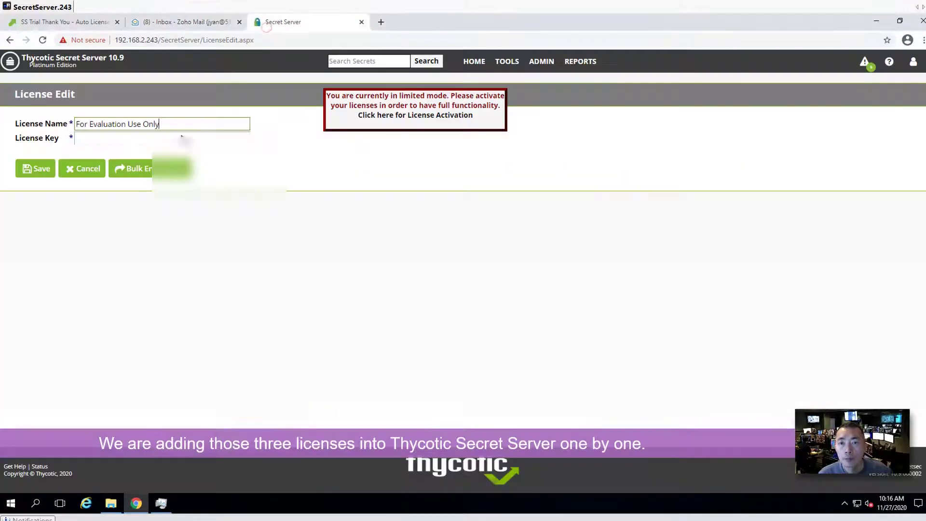
pyautogui.click(183, 138)
pyautogui.hotkey('ctrl', 'v')
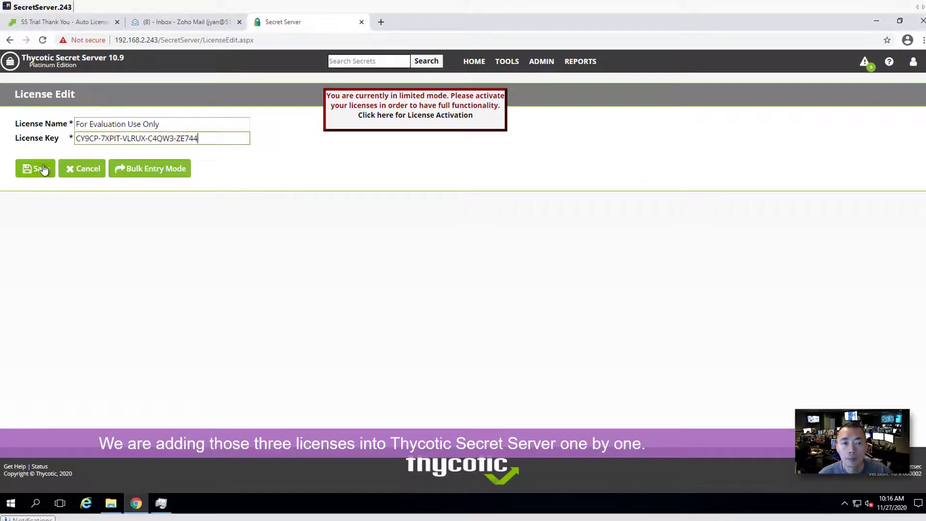
pyautogui.click(42, 169)
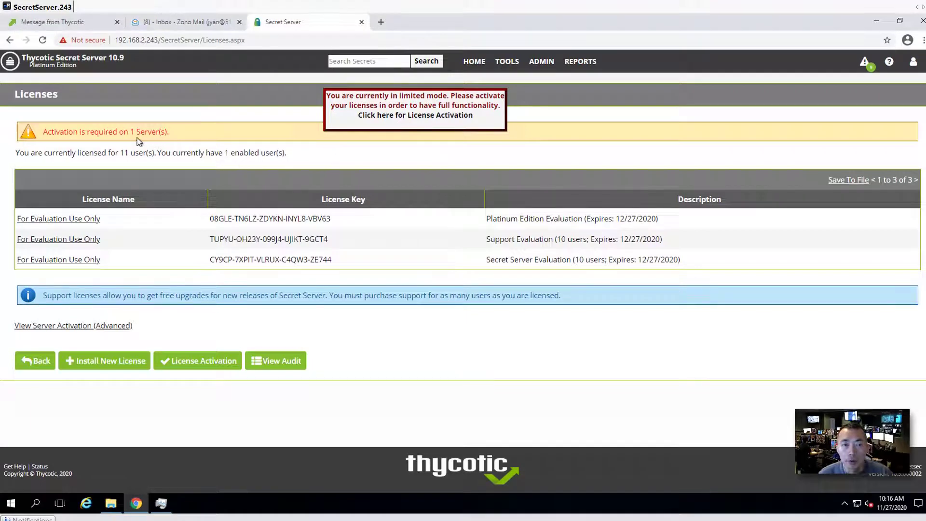
# Activate the licenses online, entering a contact phone number after the missing-phone warning
pyautogui.click(207, 362)
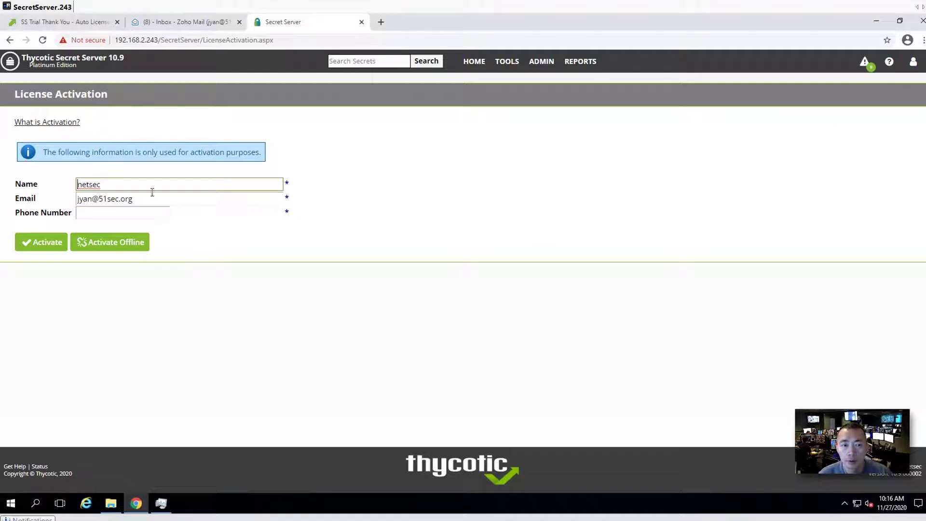
pyautogui.click(128, 212)
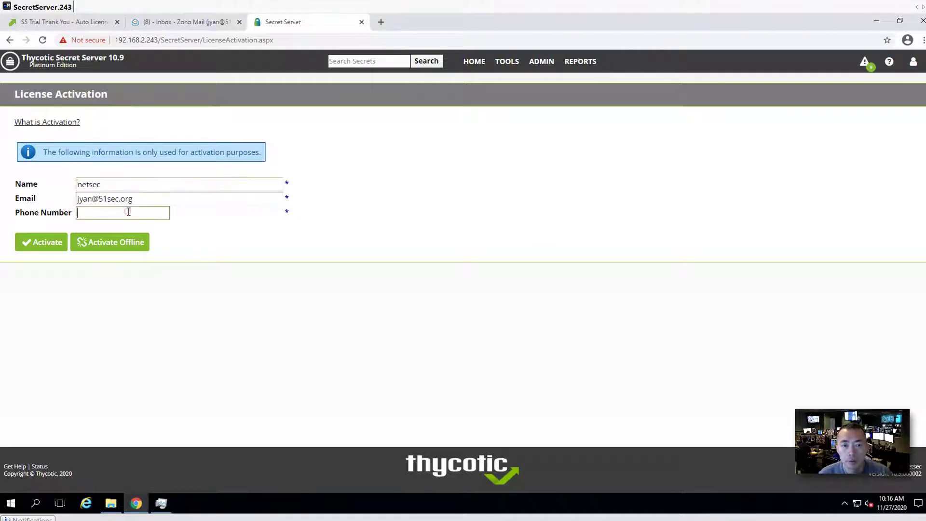
pyautogui.click(36, 241)
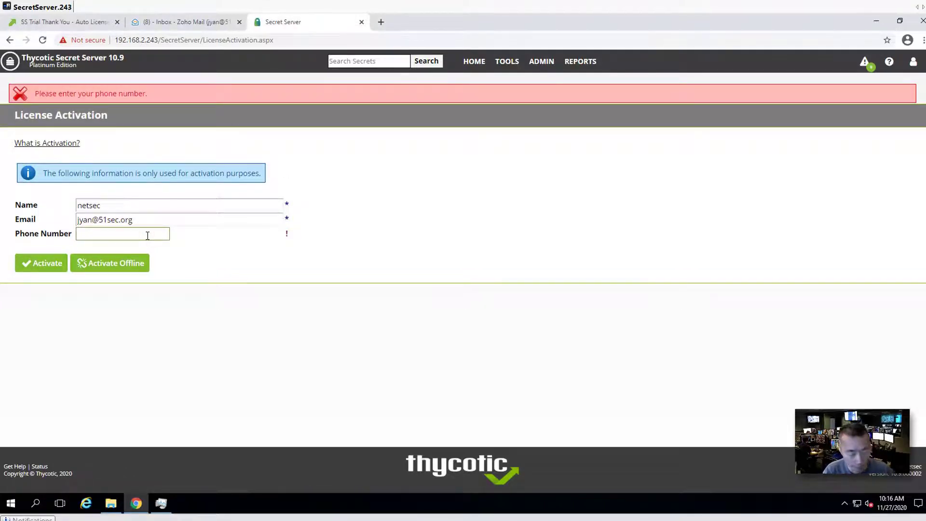
pyautogui.write('647111')
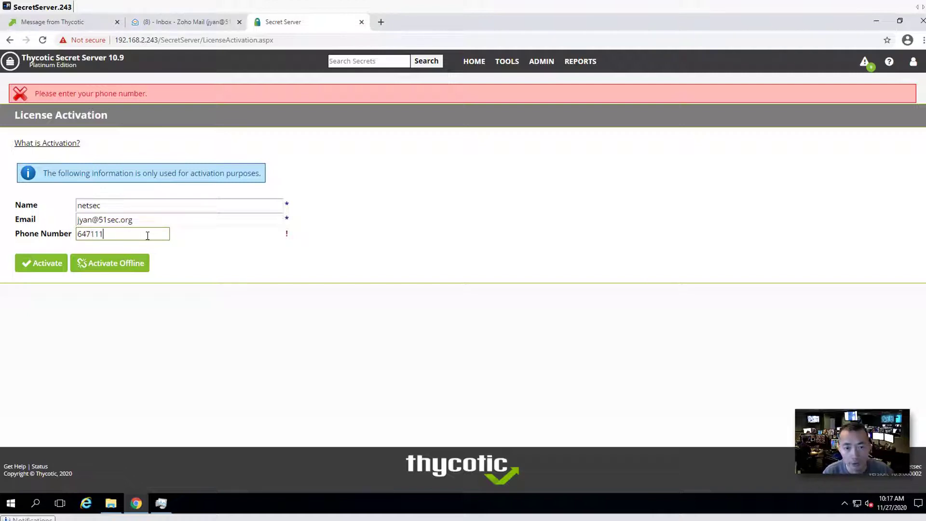
pyautogui.write('1111')
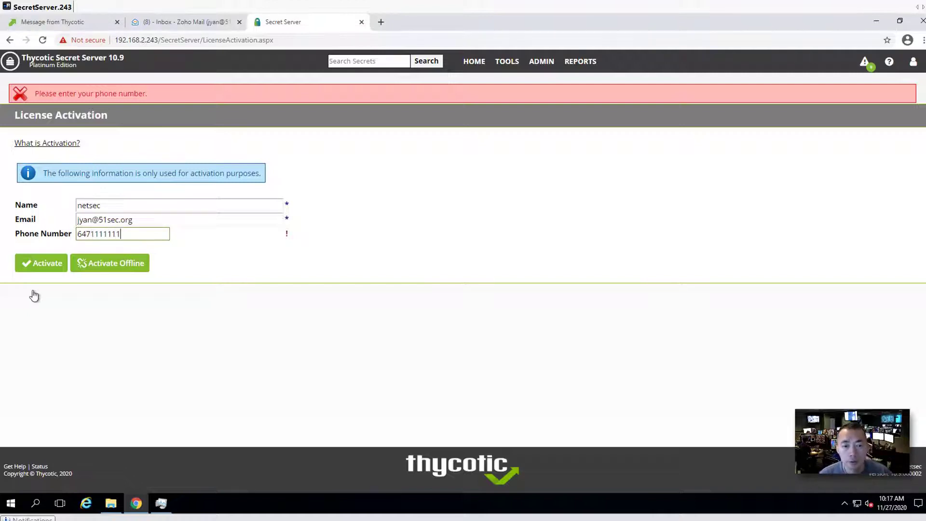
pyautogui.click(38, 263)
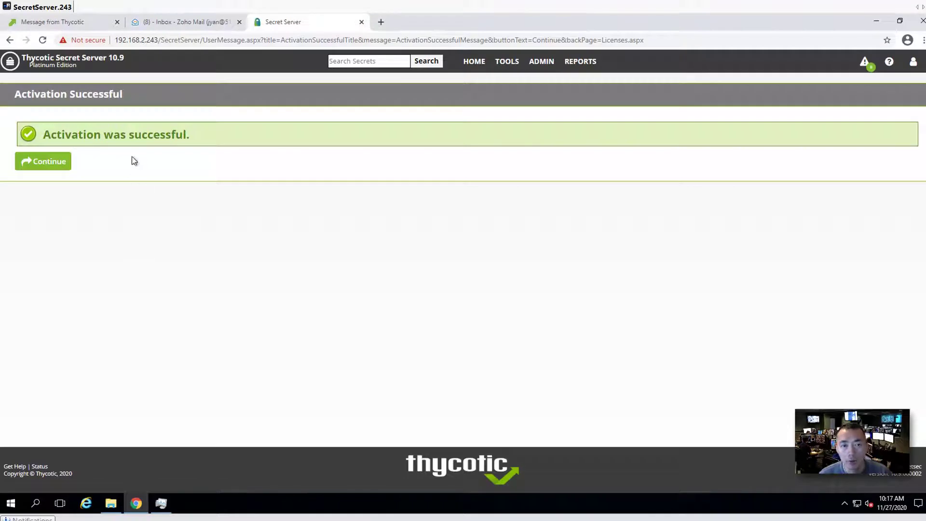
# Confirm the server is Activated, review the three ADD entries in the license audit, and return home
pyautogui.click(59, 168)
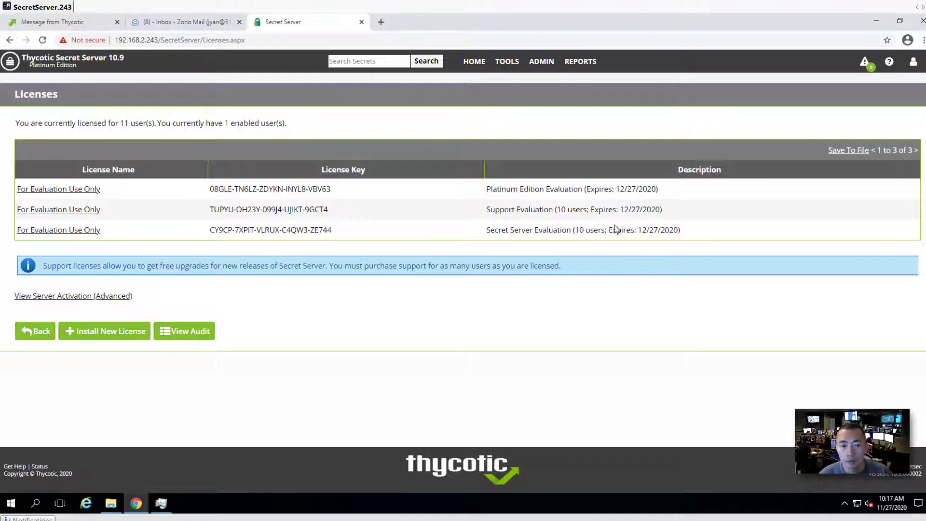
pyautogui.click(126, 296)
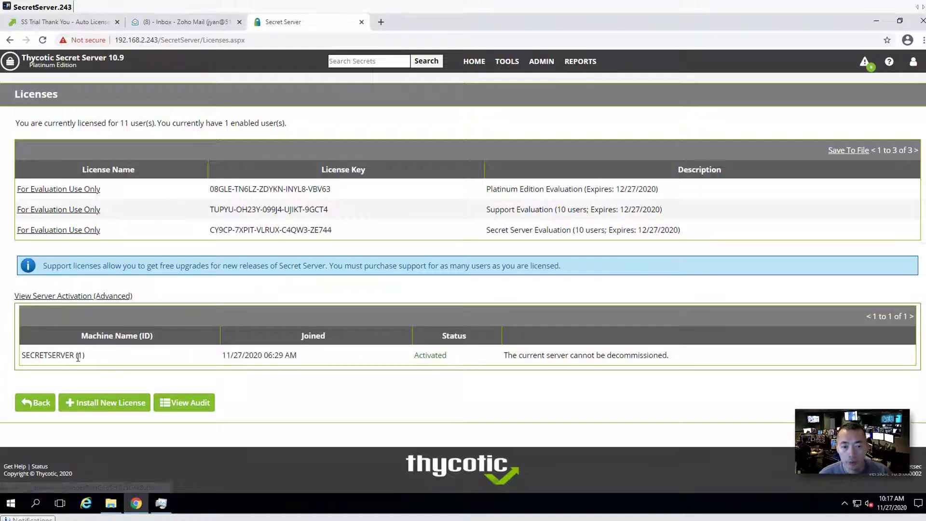
pyautogui.click(180, 403)
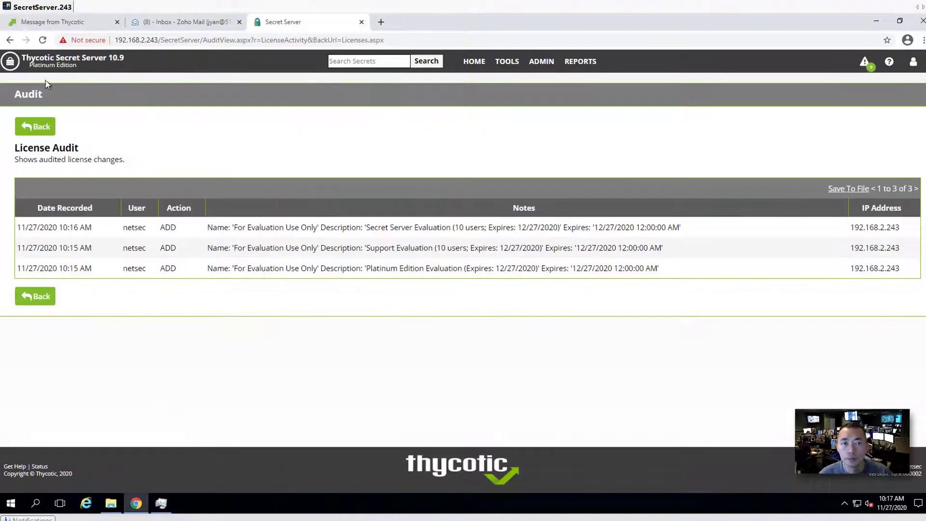
pyautogui.click(46, 67)
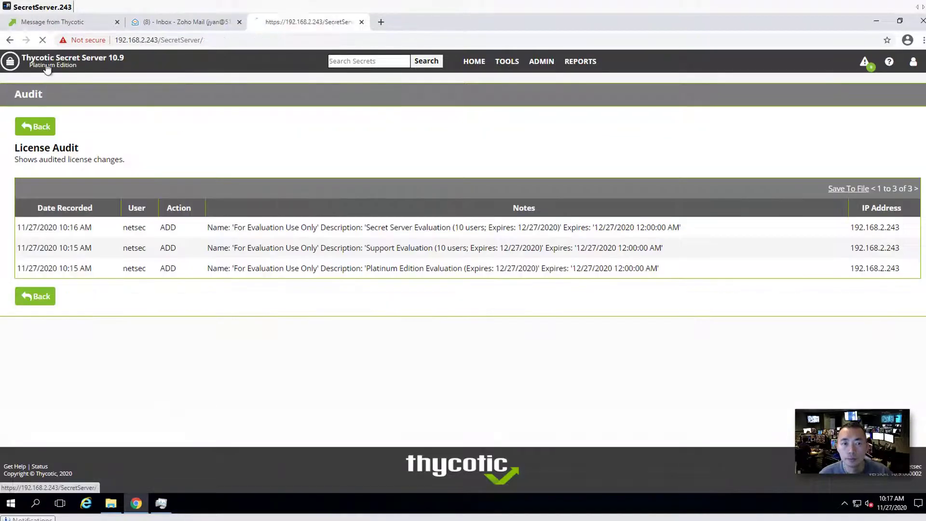
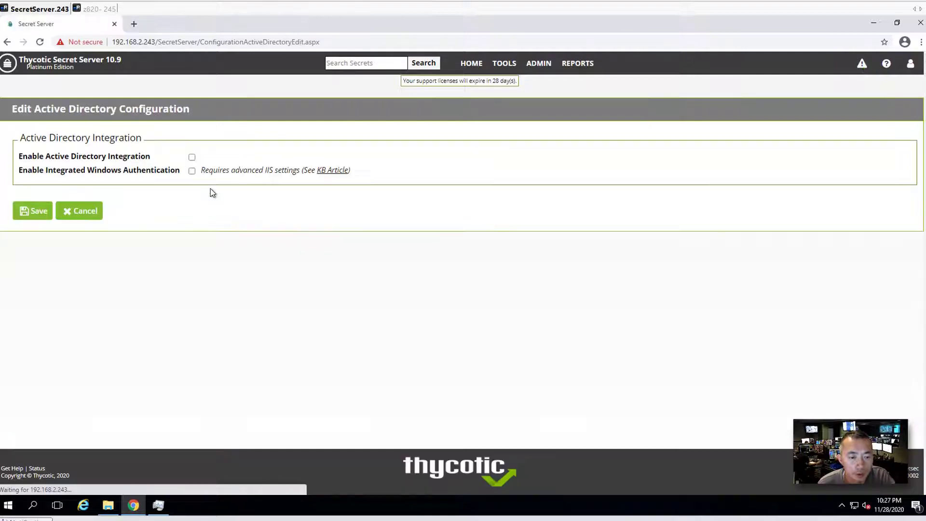
# Enable Active Directory integration with synced users disabled by default (Manual), and save the settings
pyautogui.click(192, 157)
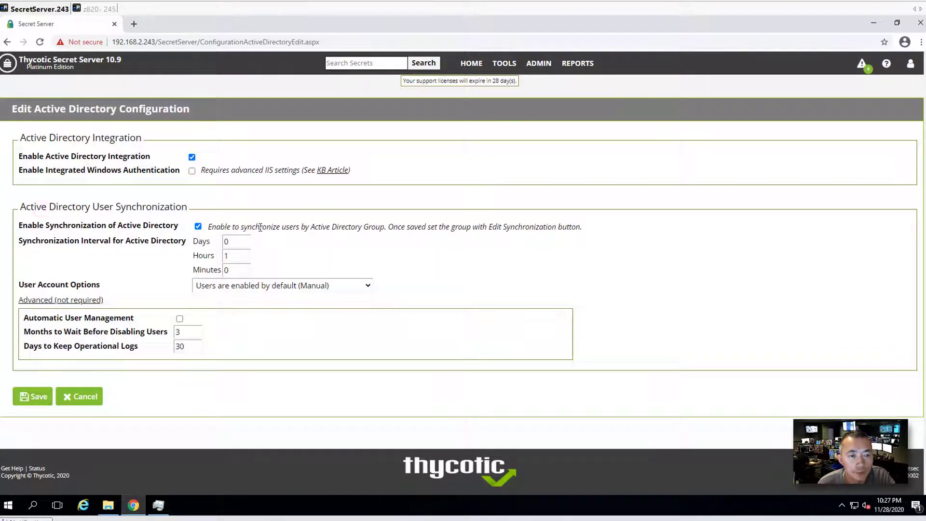
pyautogui.click(299, 285)
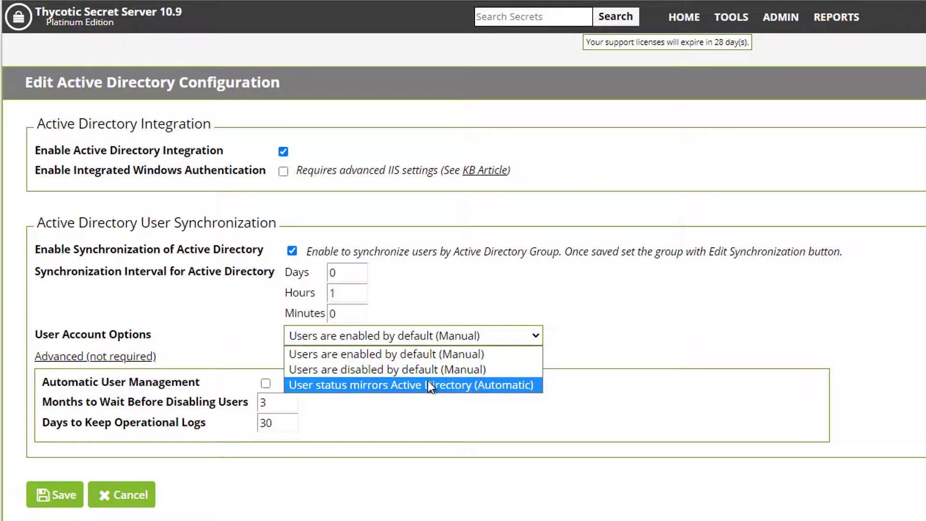
pyautogui.click(425, 369)
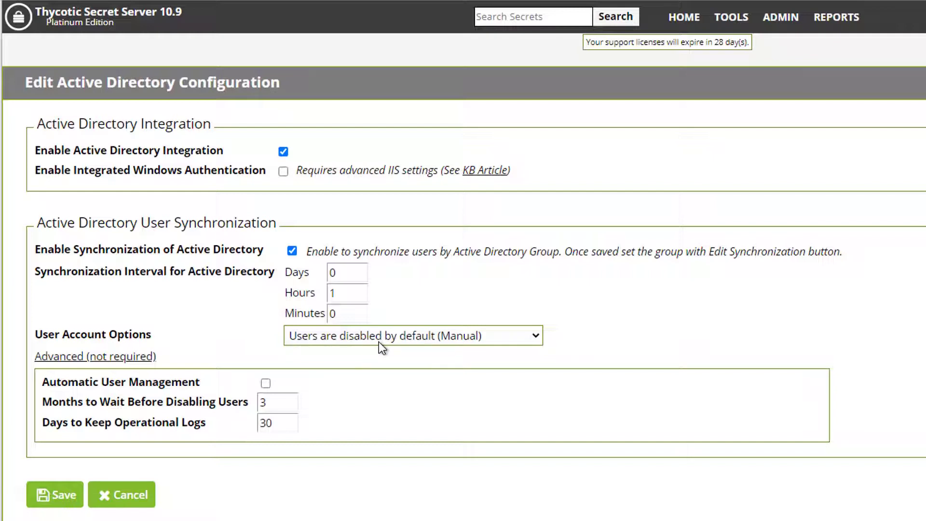
pyautogui.click(66, 496)
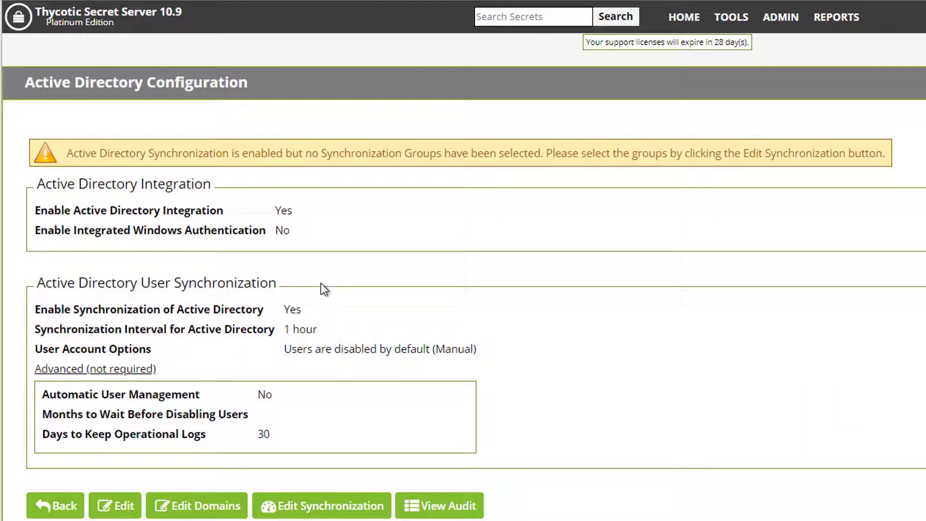
# Start a new Active Directory domain record with fully qualified name 51sectest.dev
pyautogui.click(212, 499)
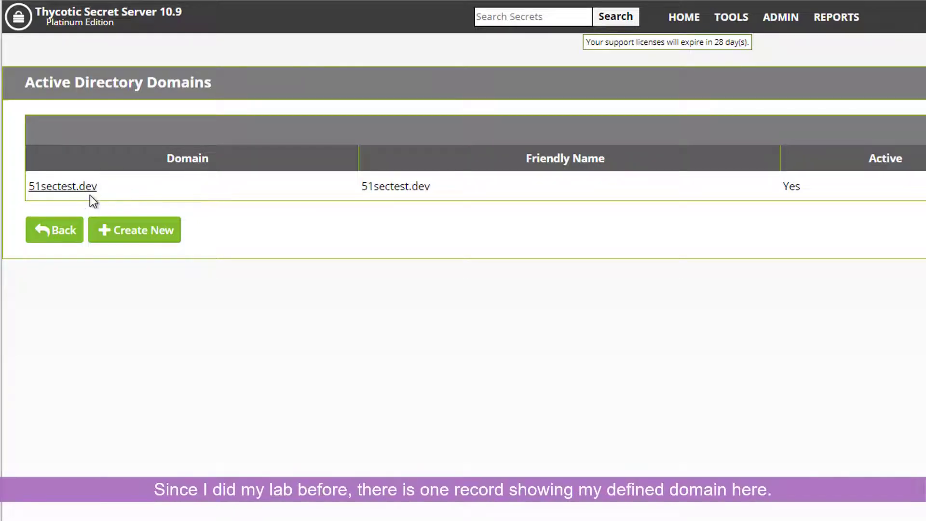
pyautogui.click(124, 237)
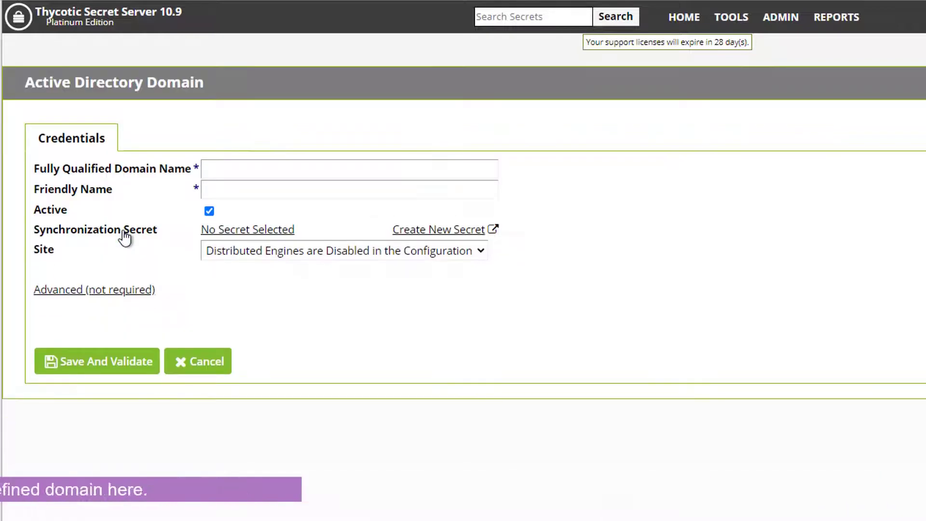
pyautogui.click(228, 171)
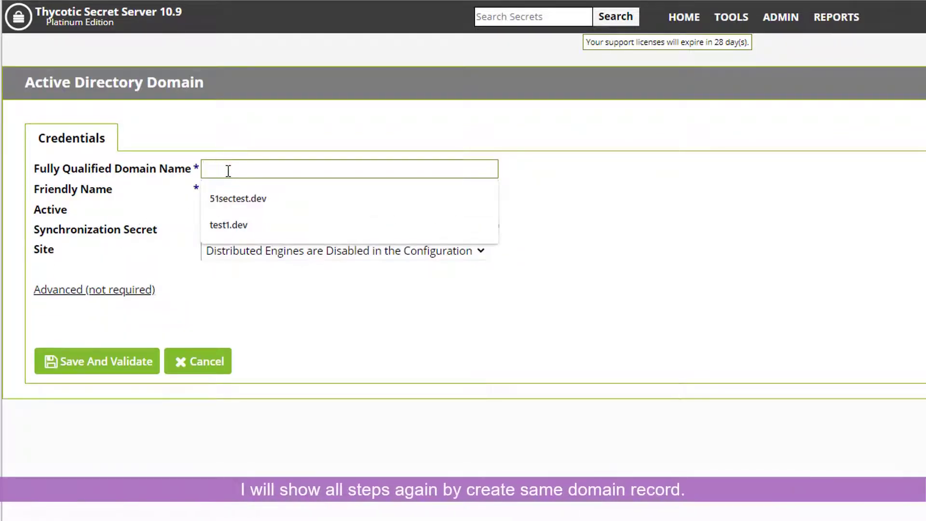
pyautogui.click(228, 195)
# Give the domain the friendly name 51sectest and pick its synchronization secret
pyautogui.click(235, 194)
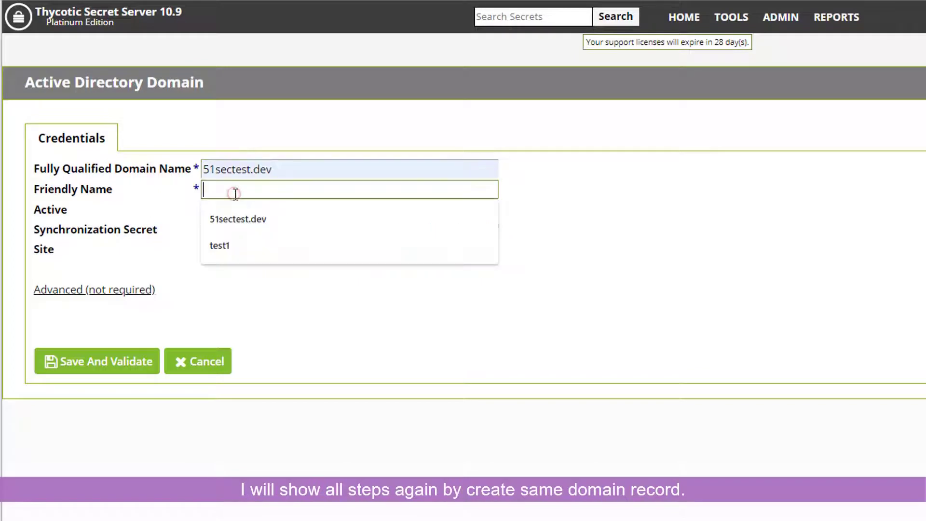
pyautogui.write('51se')
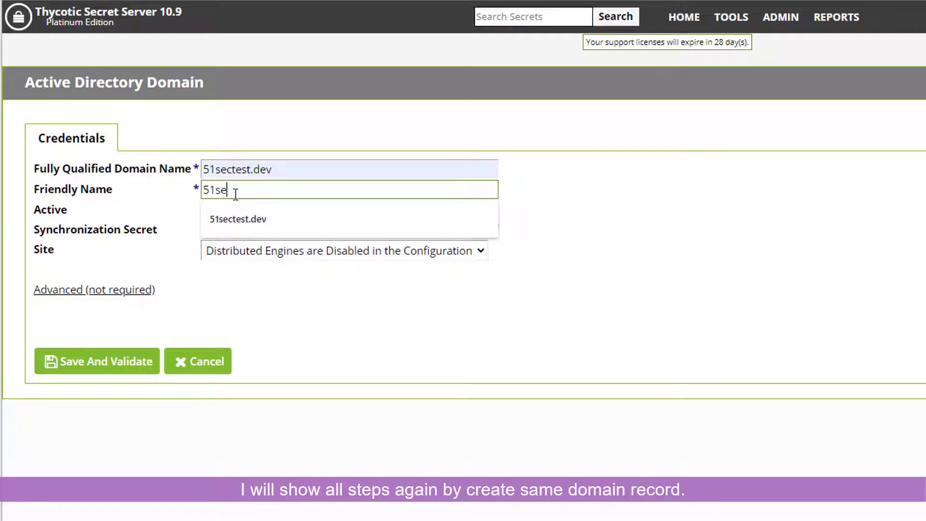
pyautogui.write('ctest.dev')
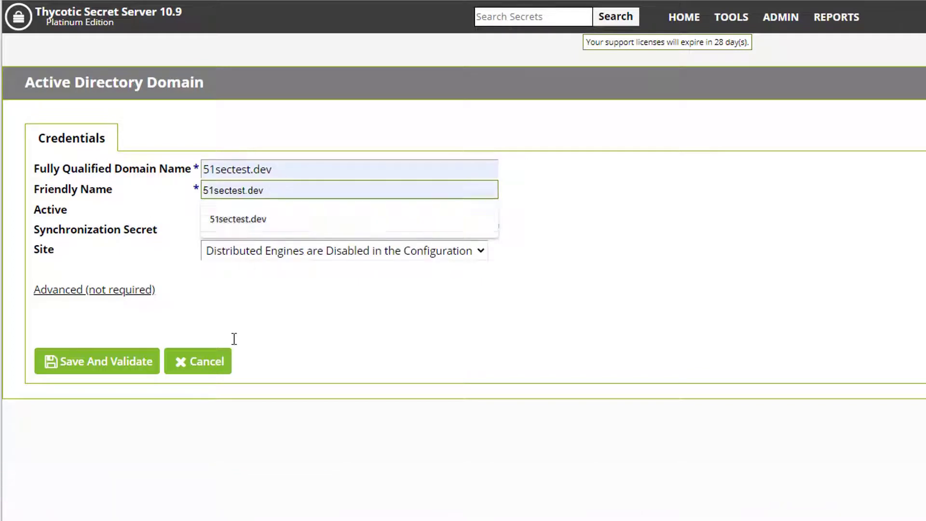
pyautogui.click(225, 403)
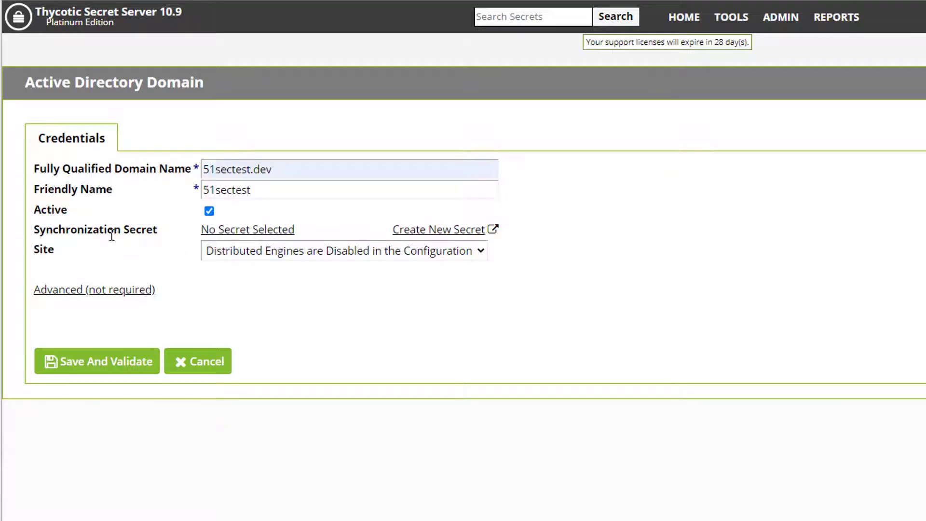
pyautogui.click(258, 230)
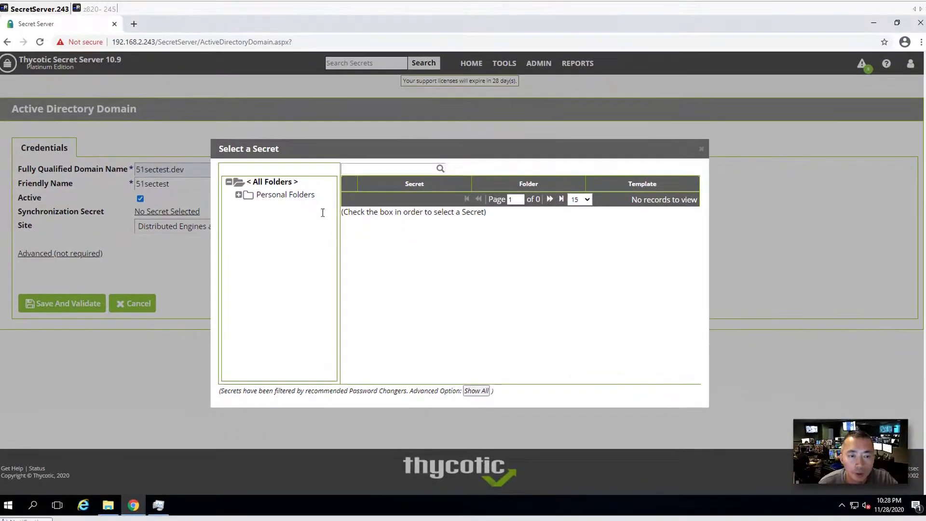
pyautogui.click(238, 195)
pyautogui.click(279, 208)
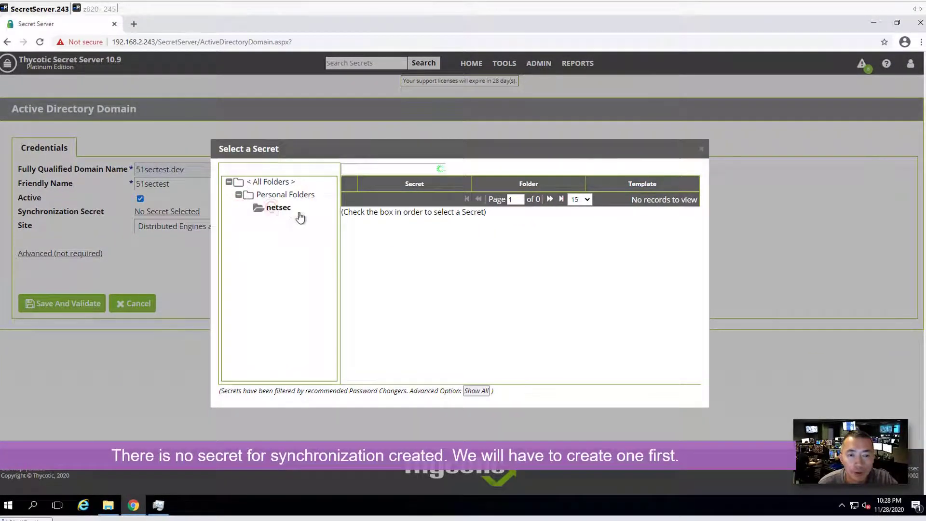
pyautogui.rightClick(369, 234)
pyautogui.click(361, 232)
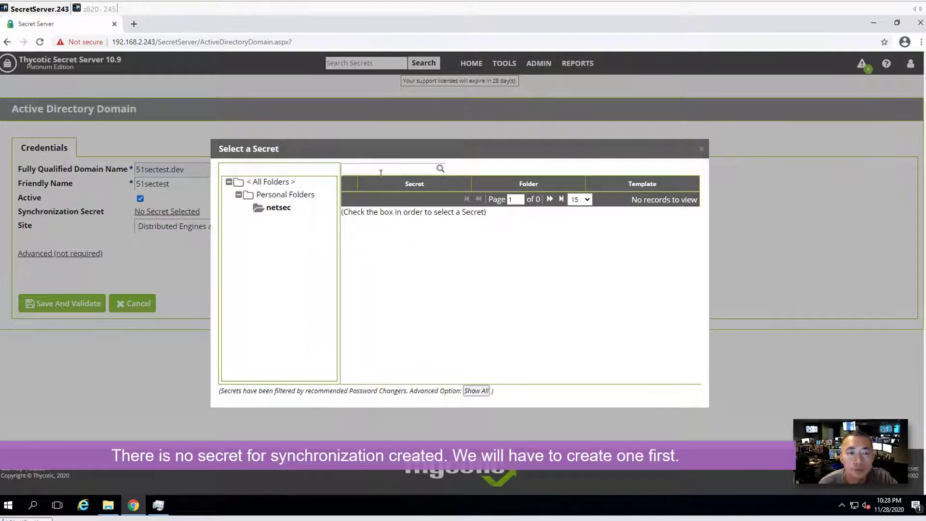
pyautogui.click(450, 189)
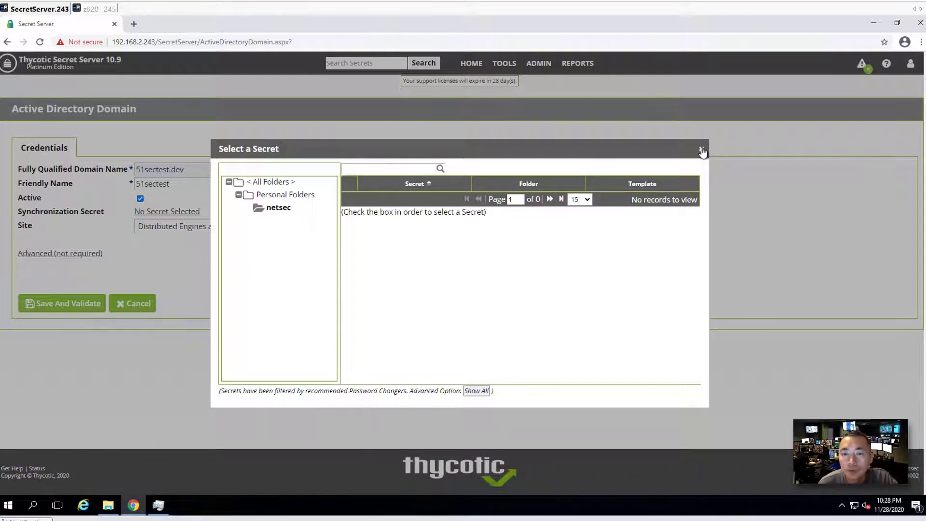
pyautogui.click(702, 150)
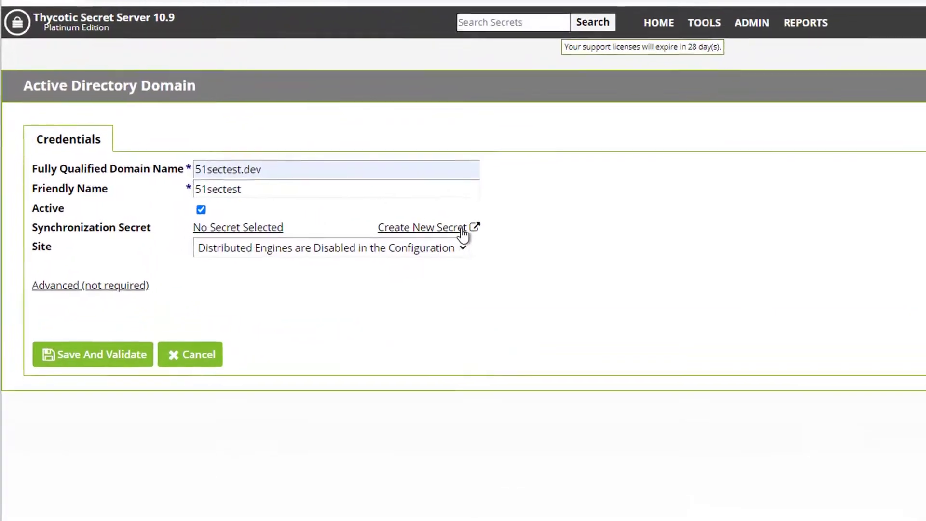
# Start a new secret named administrator for domain 51sectest.dev with username administrator
pyautogui.click(472, 230)
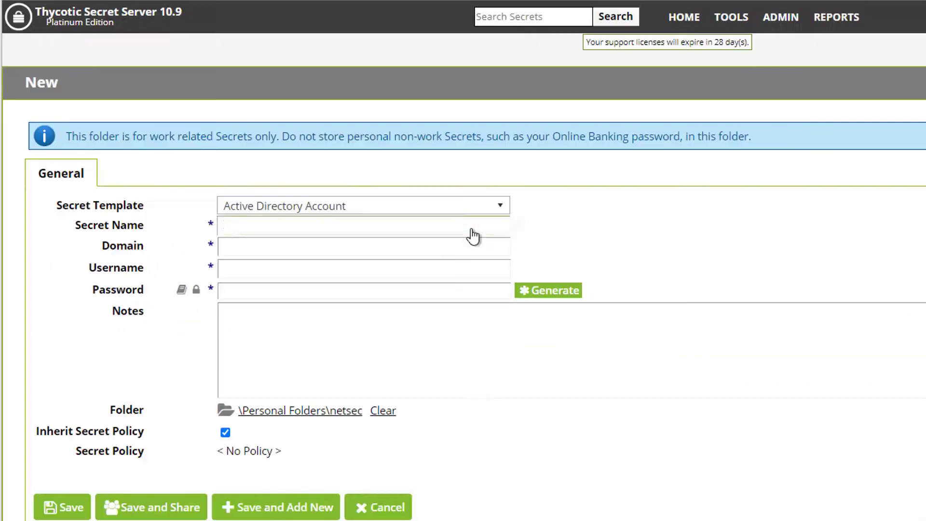
pyautogui.click(360, 225)
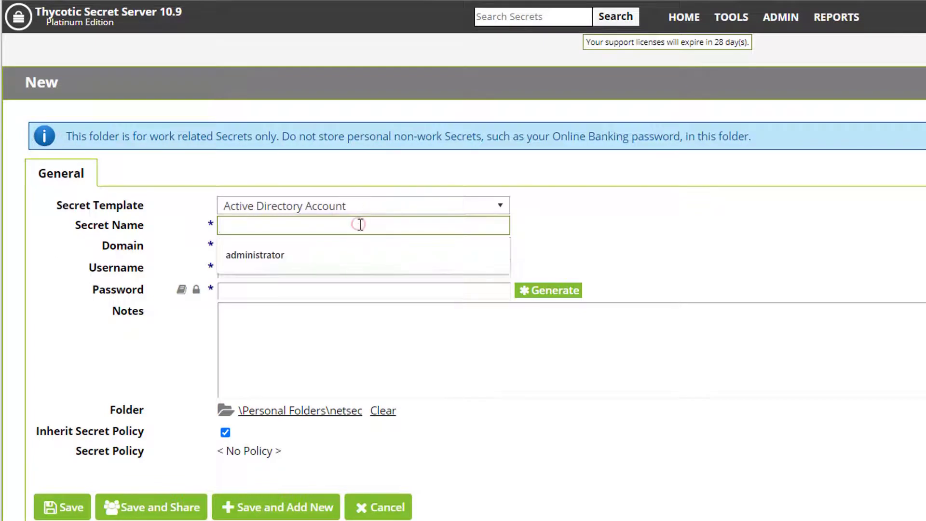
pyautogui.click(345, 254)
pyautogui.click(332, 243)
pyautogui.click(329, 276)
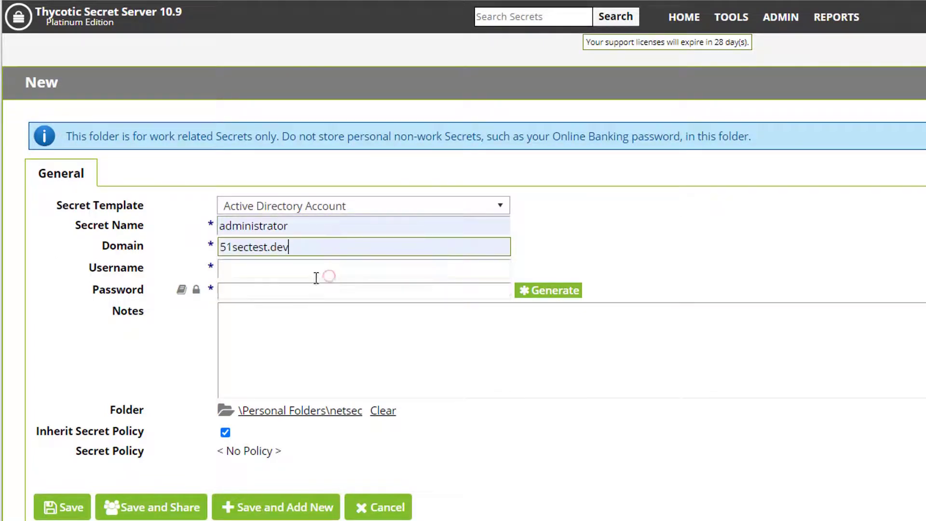
pyautogui.click(284, 275)
pyautogui.click(286, 293)
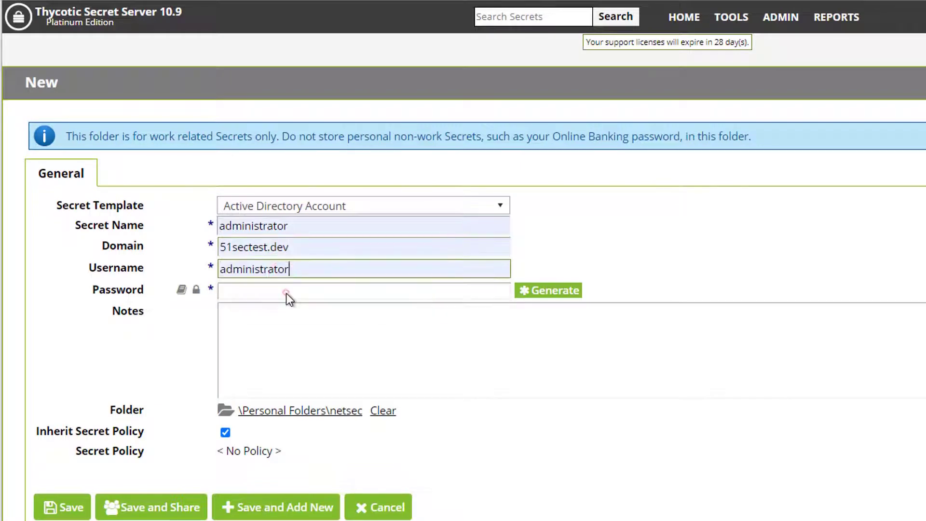
# Enter the account password, add the note 'Sync Account', and save the secret
pyautogui.click(289, 291)
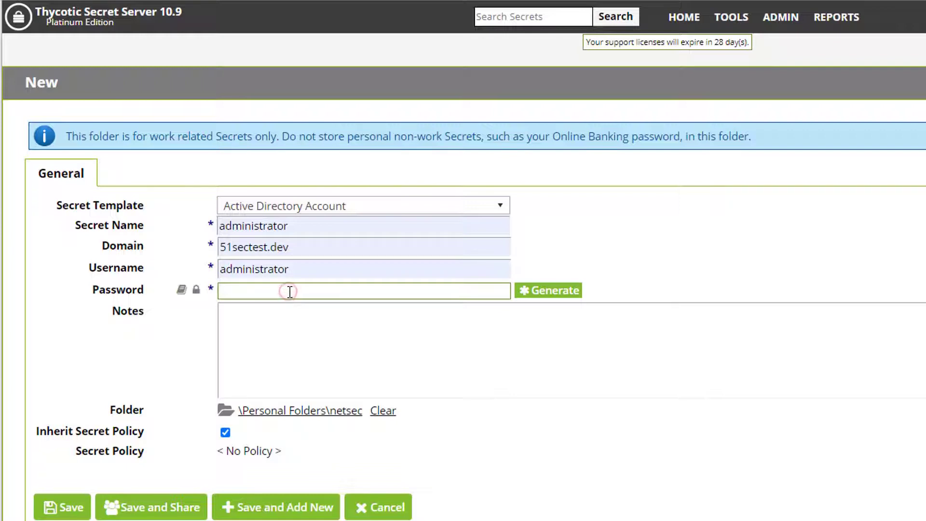
pyautogui.write('•••••••••')
pyautogui.click(290, 325)
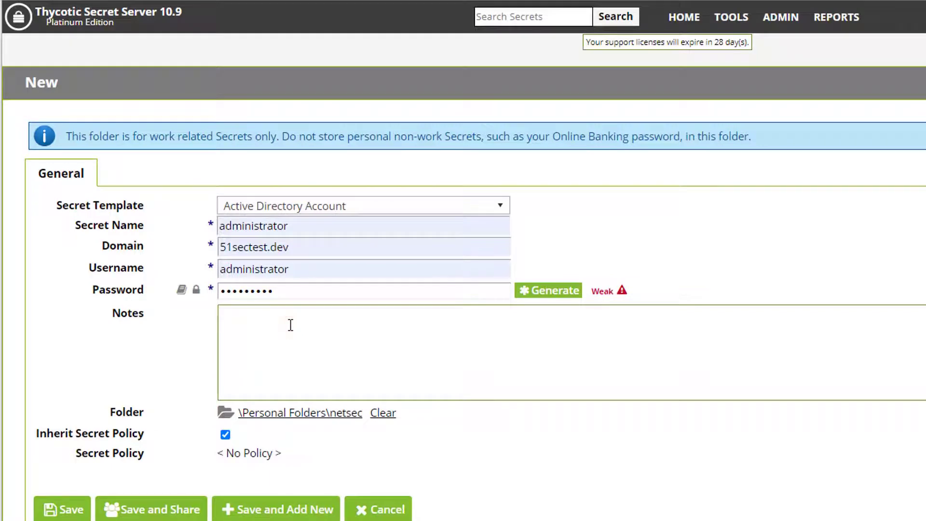
pyautogui.write('Sync Account')
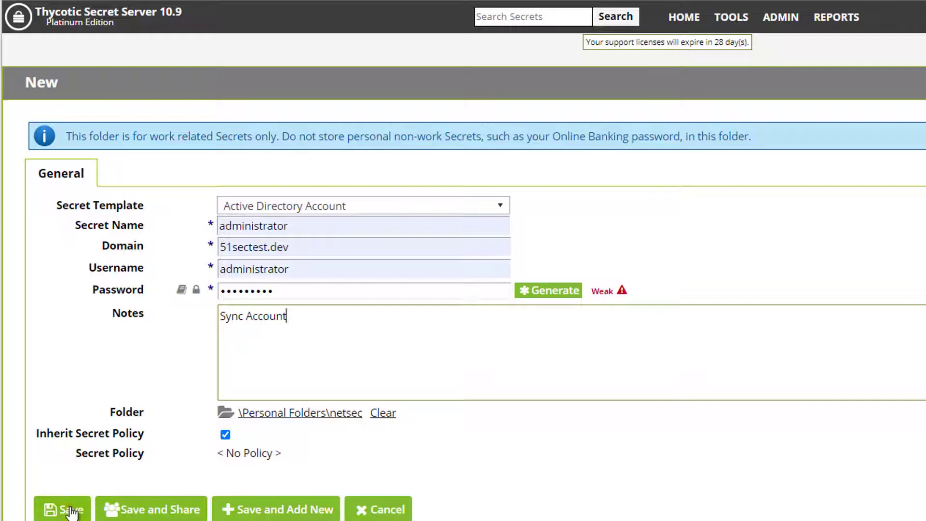
pyautogui.click(88, 509)
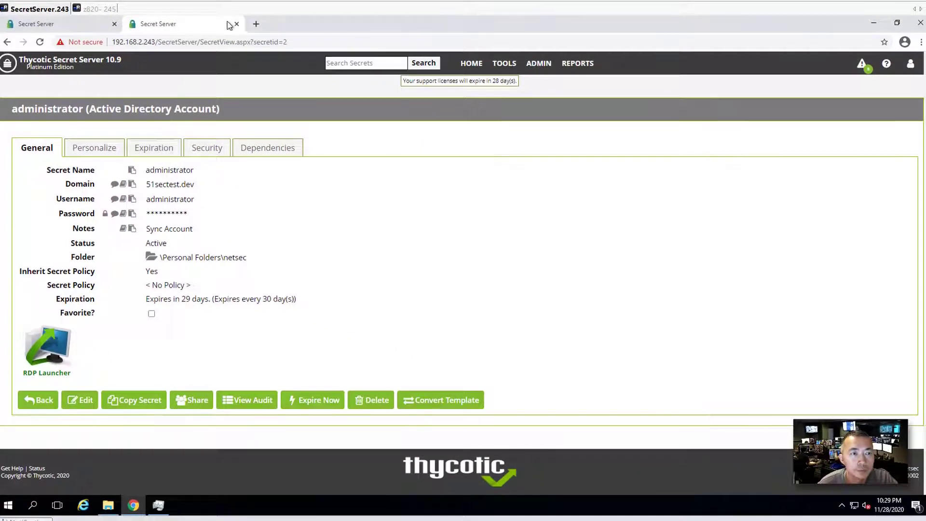
# Back on the domain form, select the administrator secret for synchronization
pyautogui.click(236, 24)
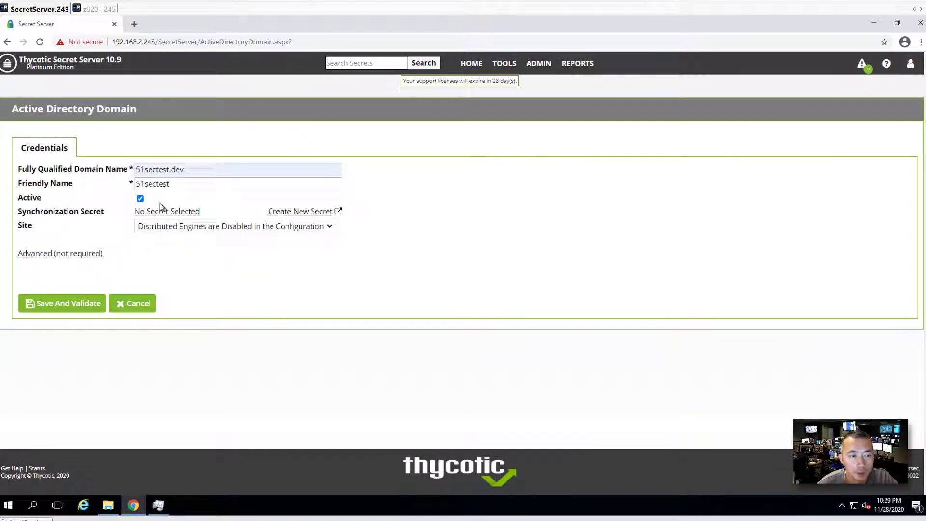
pyautogui.click(158, 215)
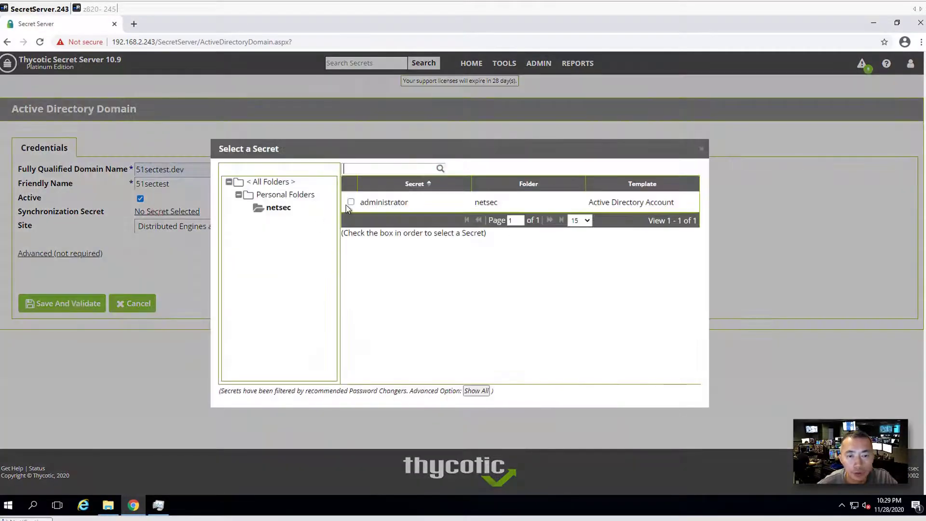
pyautogui.click(349, 202)
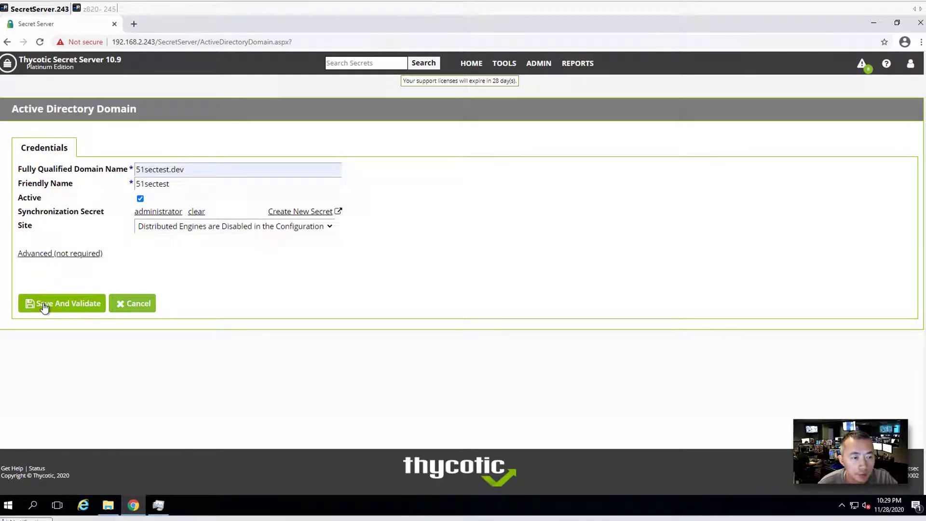
# Keep LDAPS off and two-factor at None under Advanced, then save and validate the domain
pyautogui.click(80, 256)
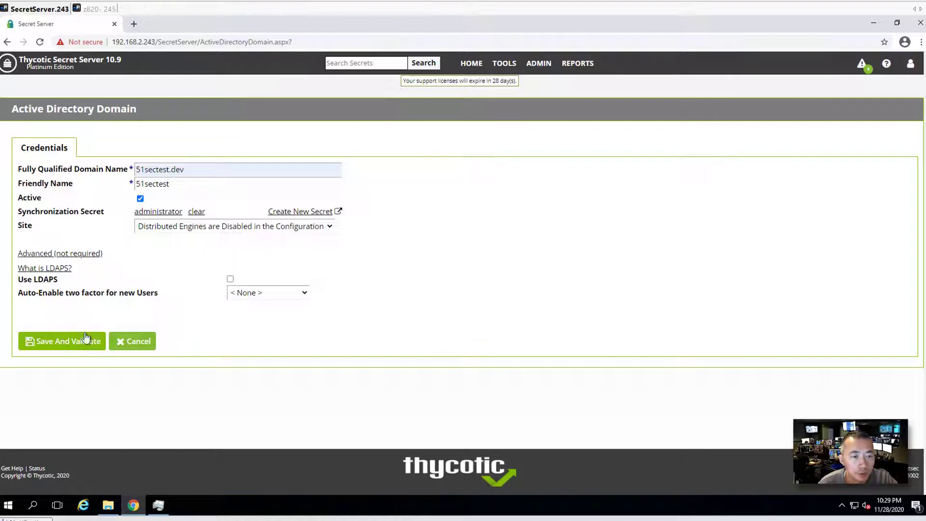
pyautogui.click(230, 279)
pyautogui.click(250, 292)
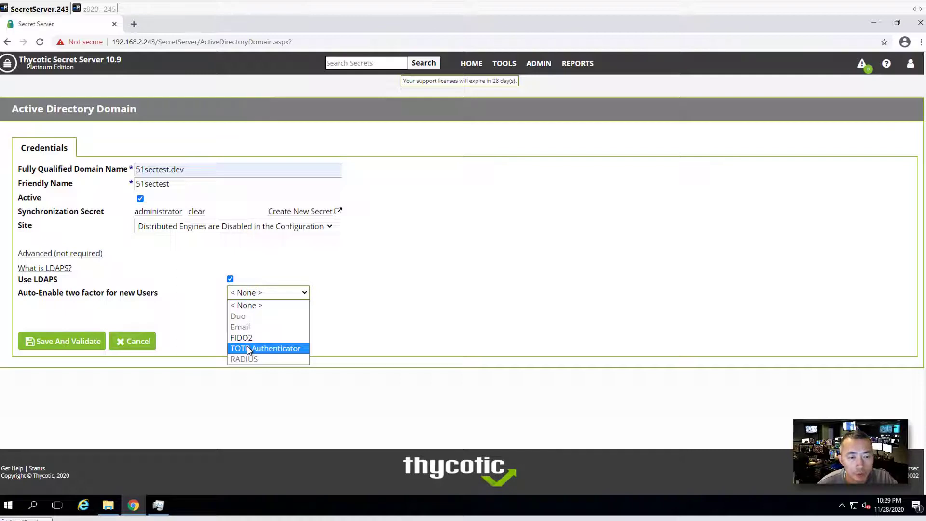
pyautogui.click(230, 279)
pyautogui.click(230, 278)
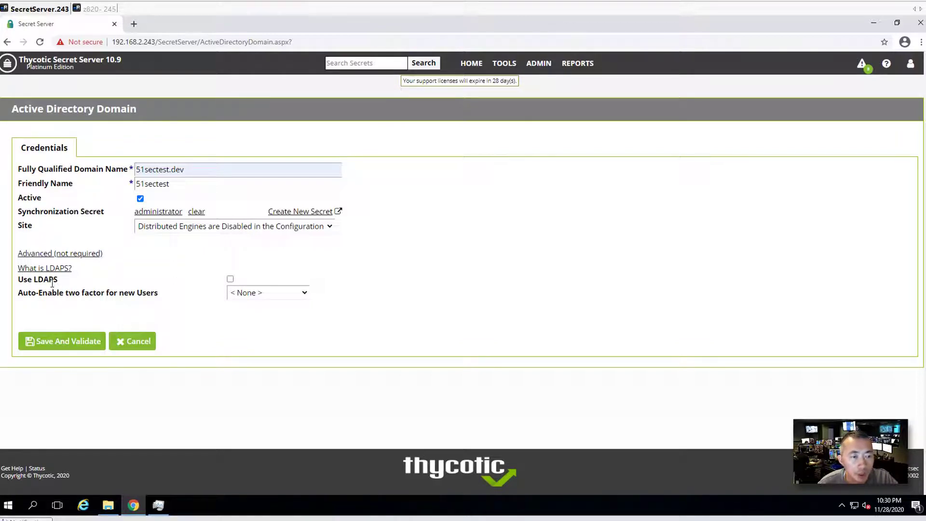
pyautogui.click(81, 350)
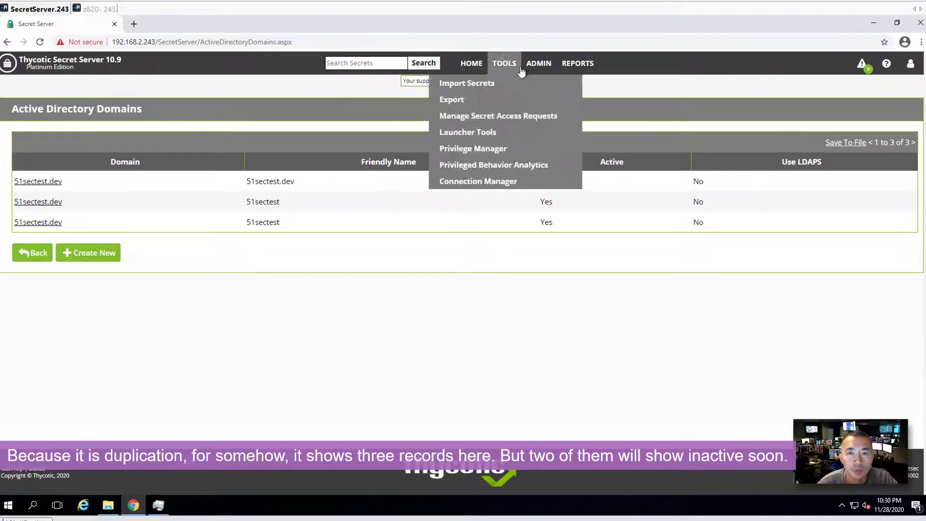
# Go to the Active Directory configuration page from the ADMIN menu
pyautogui.click(522, 84)
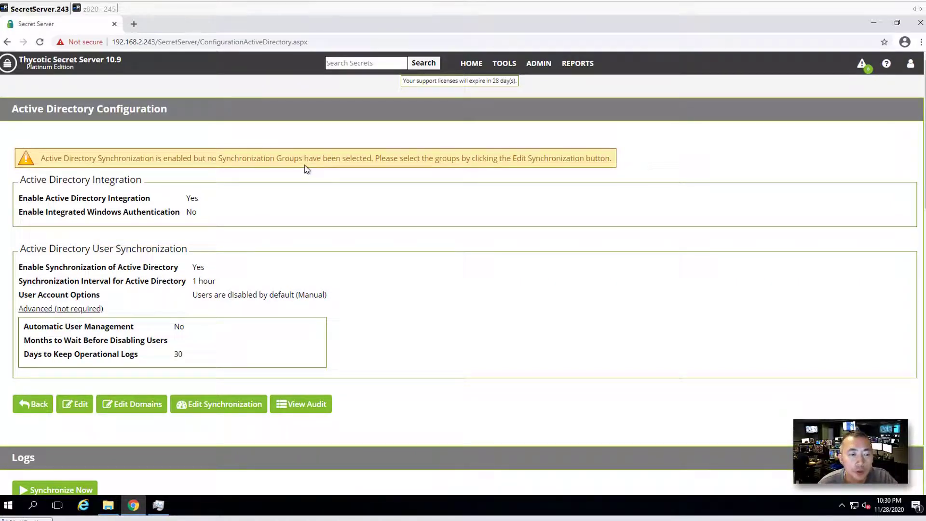
# Open synchronization settings for 51sectest.dev and search its available AD groups
pyautogui.click(239, 408)
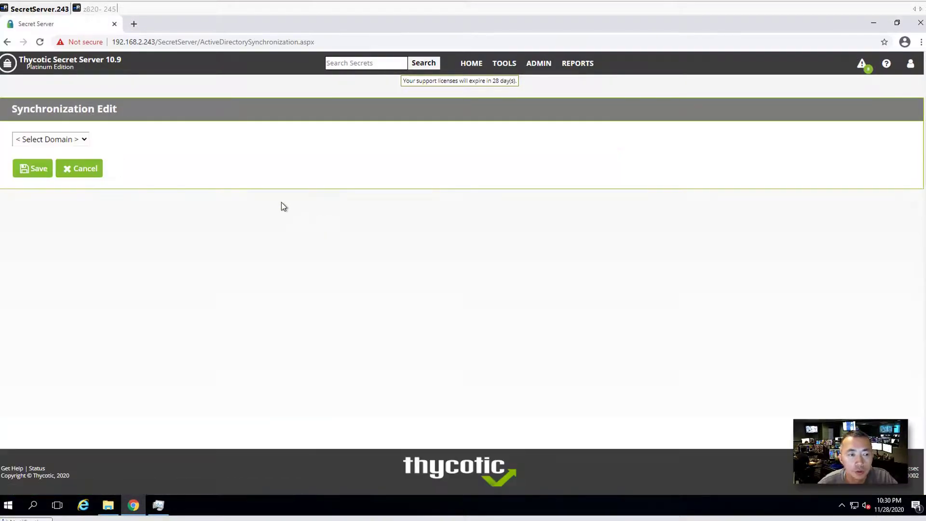
pyautogui.click(53, 139)
pyautogui.click(33, 161)
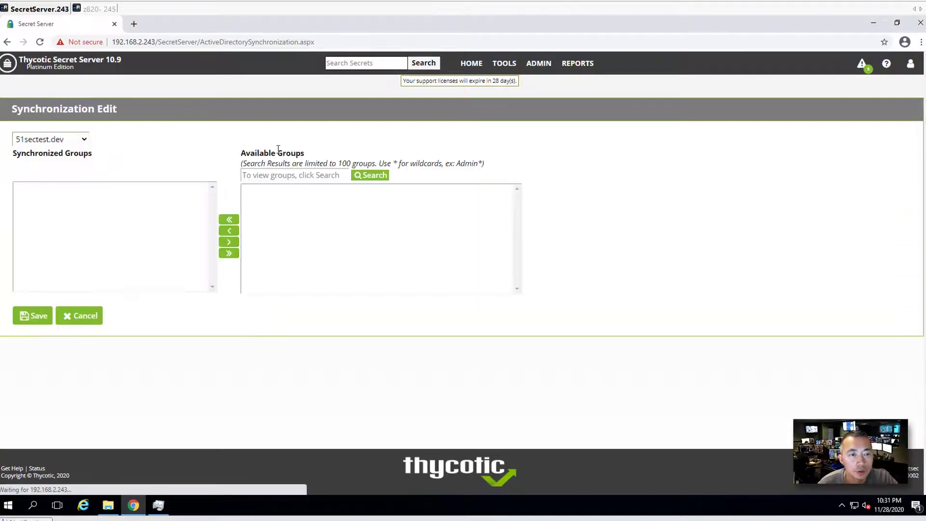
pyautogui.click(369, 177)
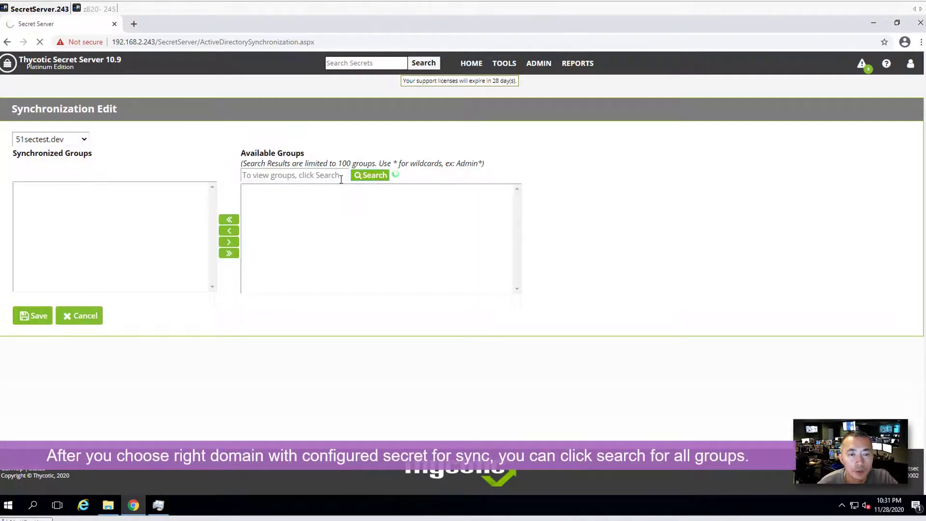
# Move Thycotic Admins and Thycotic Users into the synchronized groups and save
pyautogui.click(283, 175)
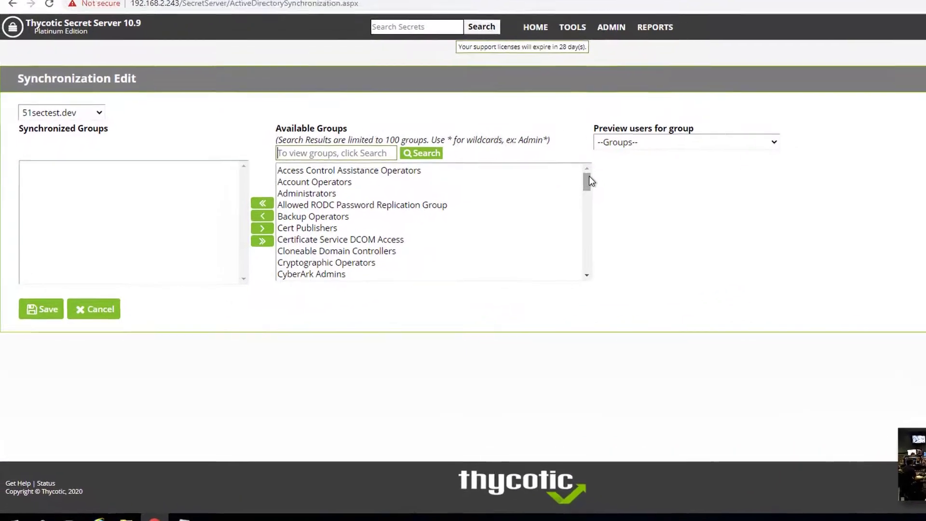
pyautogui.scroll(-1, 521, 198)
pyautogui.moveTo(625, 222); pyautogui.dragTo(623, 254)
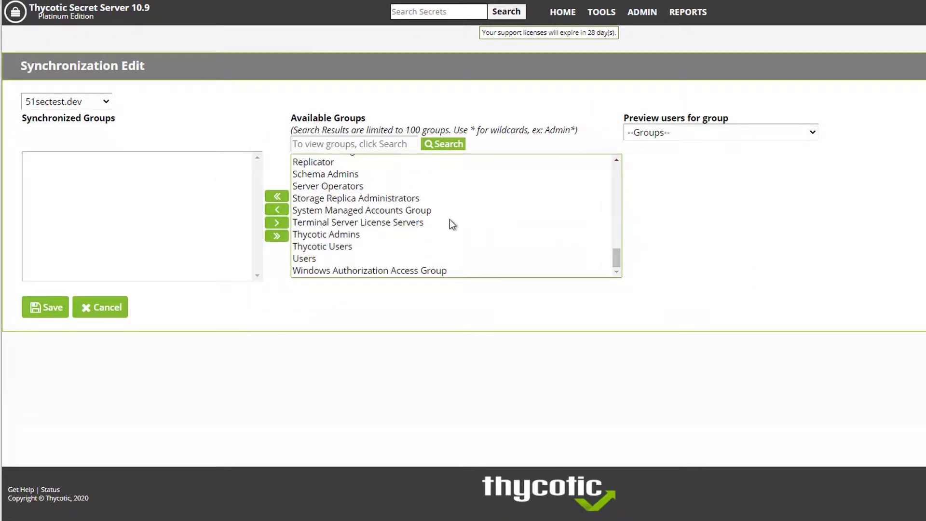
pyautogui.click(323, 248)
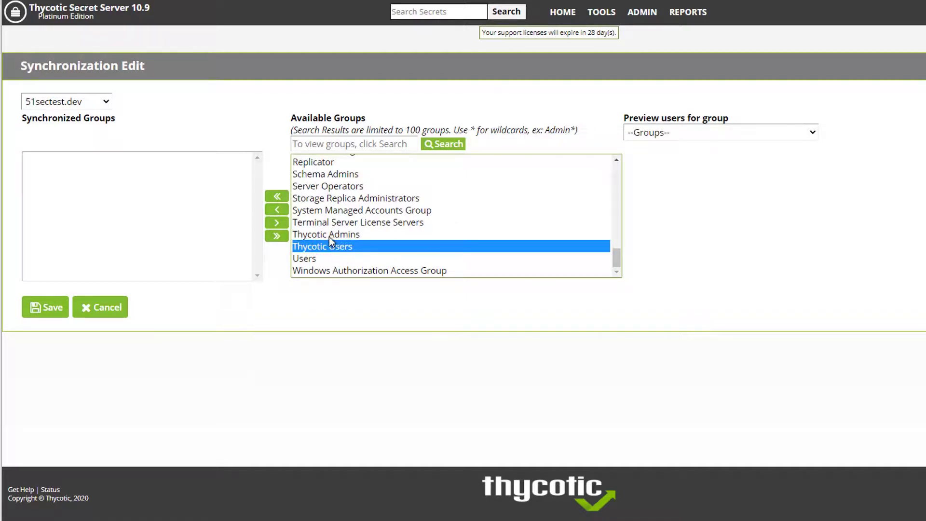
pyautogui.keyDown('ctrl'); pyautogui.click(329, 235); pyautogui.keyUp('ctrl')
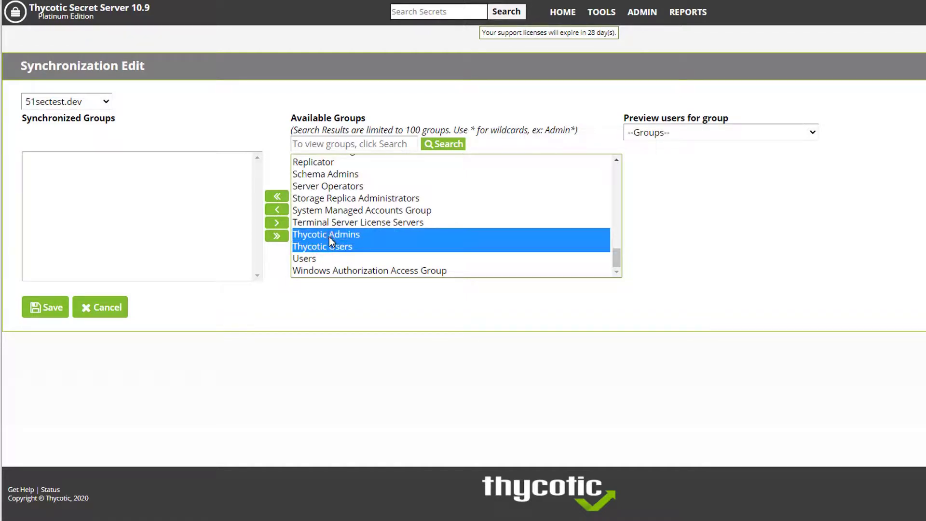
pyautogui.click(280, 210)
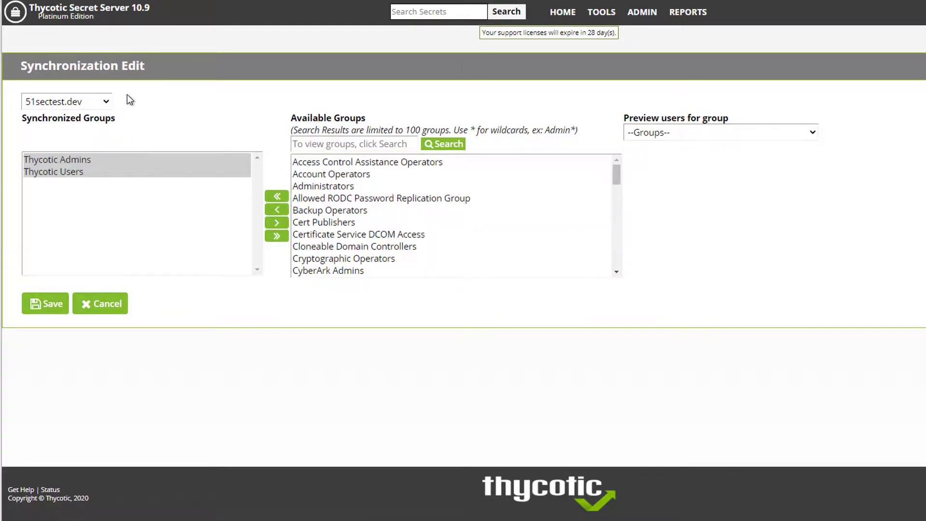
pyautogui.click(56, 296)
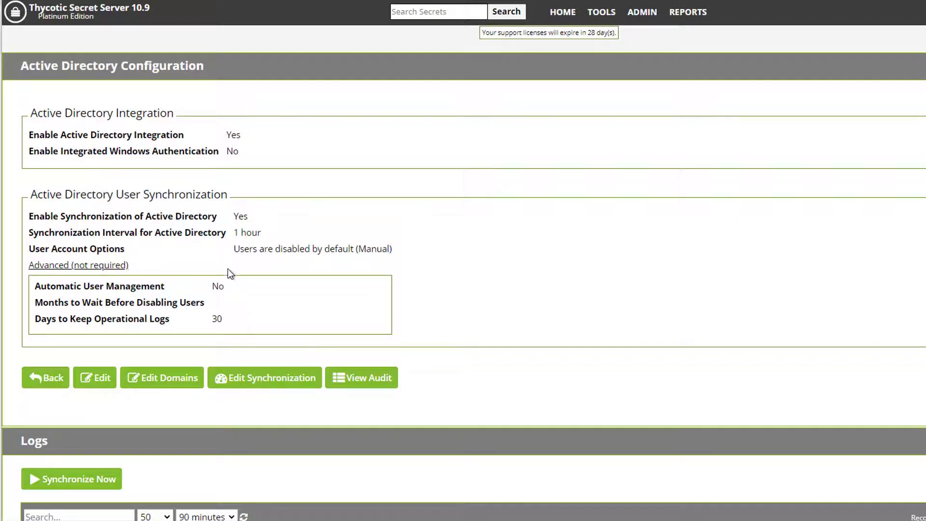
# Start an immediate AD synchronization and check its start message in the log
pyautogui.scroll(-1, 240, 230)
pyautogui.click(113, 418)
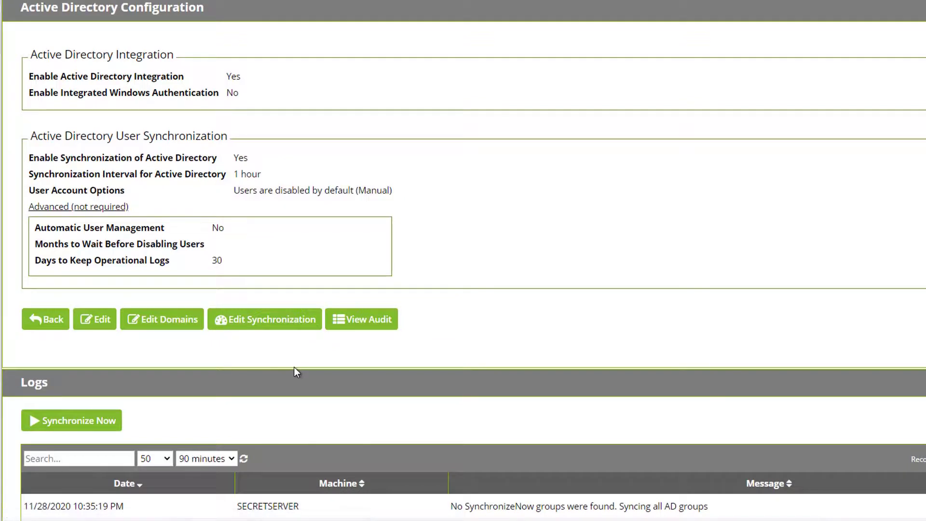
pyautogui.scroll(-2, 308, 373)
pyautogui.moveTo(471, 411); pyautogui.dragTo(557, 411)
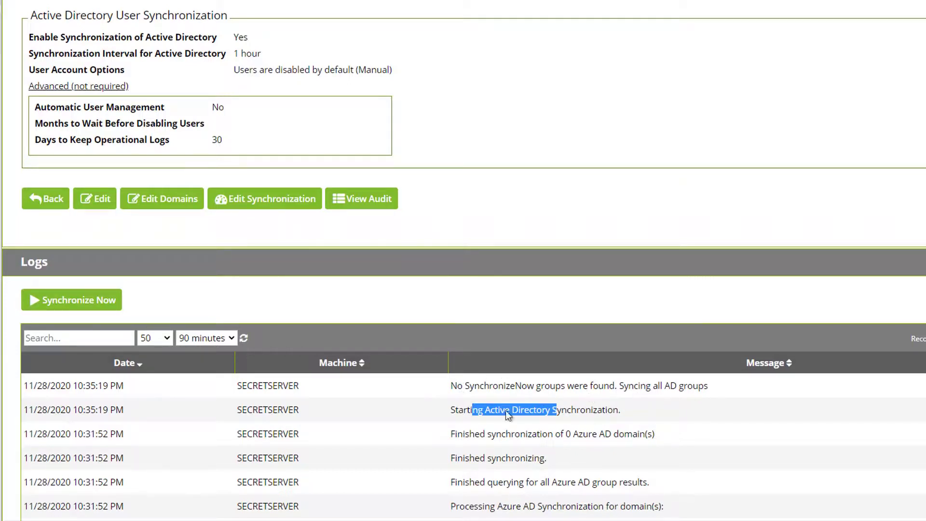
# Refresh the logs to confirm the sync finished with memberships updated for 7 users
pyautogui.scroll(1, 470, 422)
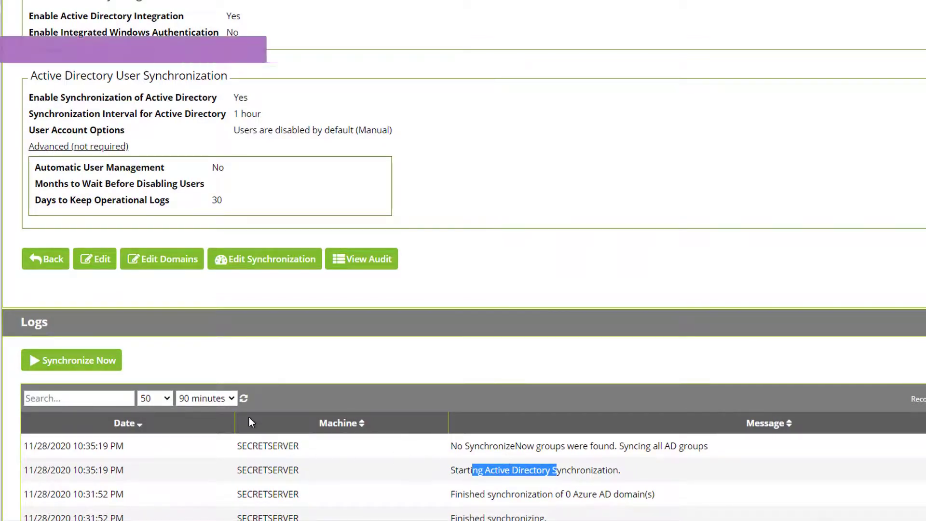
pyautogui.click(244, 399)
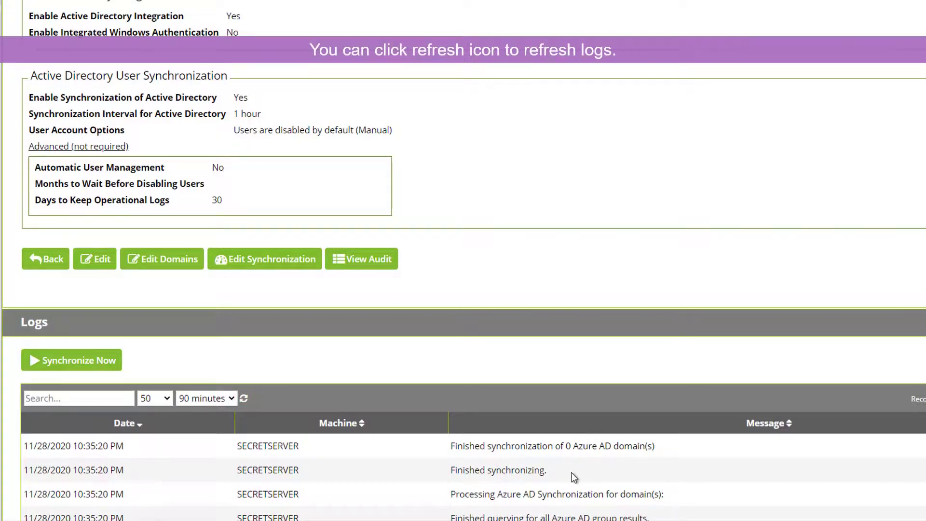
pyautogui.scroll(-1, 571, 472)
pyautogui.moveTo(476, 410); pyautogui.dragTo(536, 416)
pyautogui.scroll(-1, 554, 424)
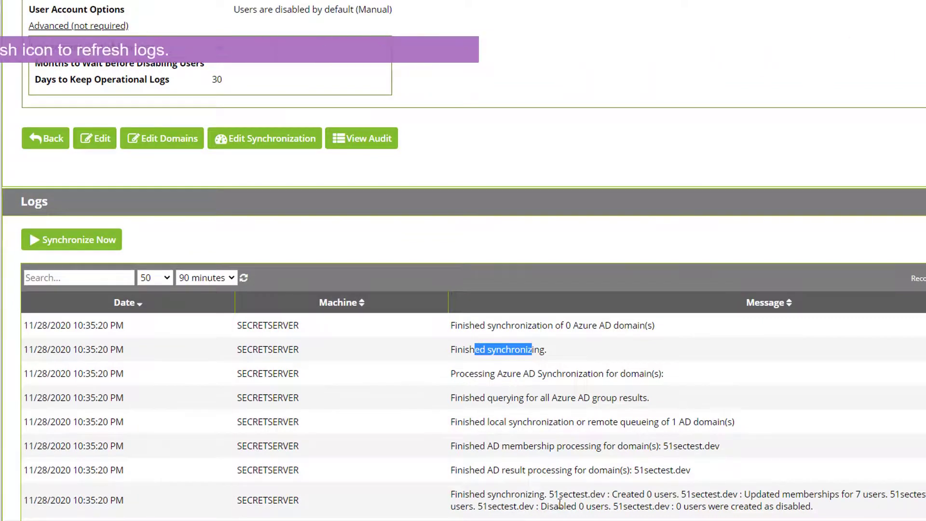
pyautogui.scroll(-1, 670, 458)
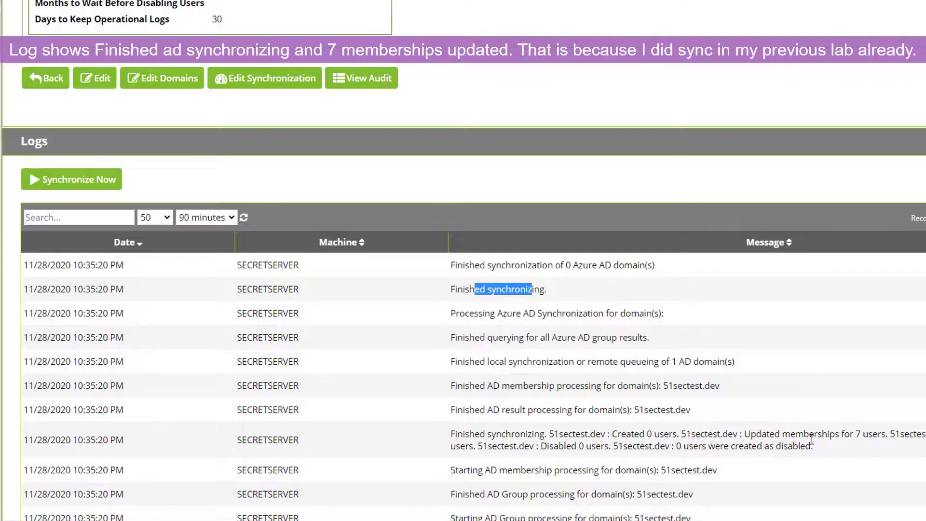
pyautogui.moveTo(755, 433); pyautogui.dragTo(843, 433)
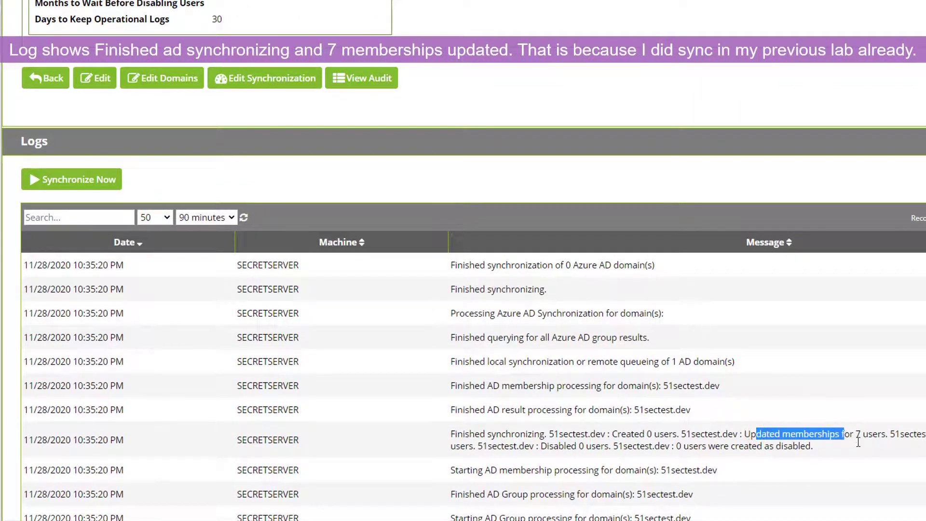
pyautogui.scroll(-1, 853, 434)
pyautogui.click(598, 358)
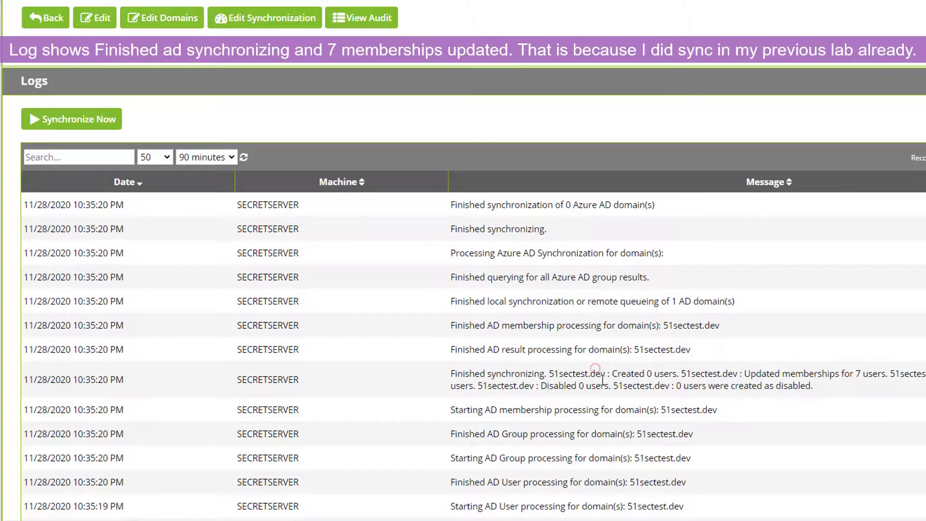
pyautogui.scroll(3, 260, 85)
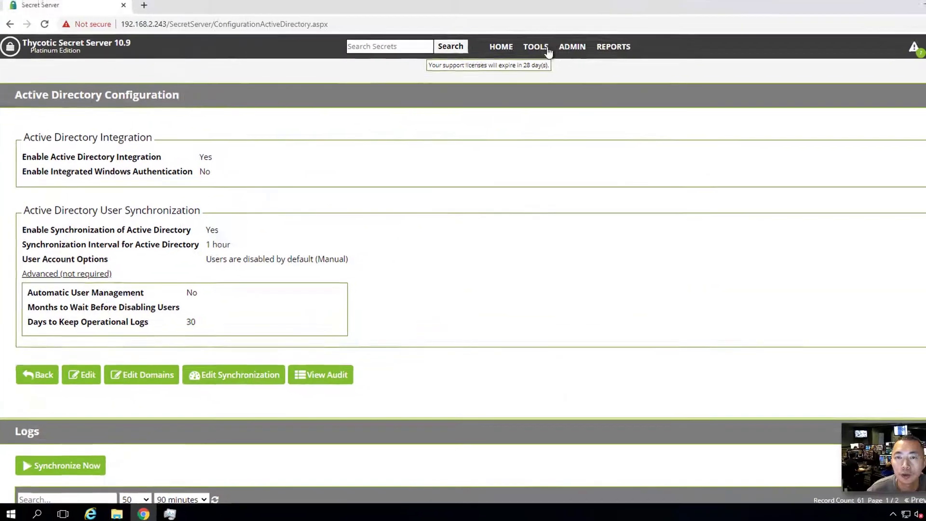
# Open the Users list with inactive users shown
pyautogui.moveTo(534, 71)
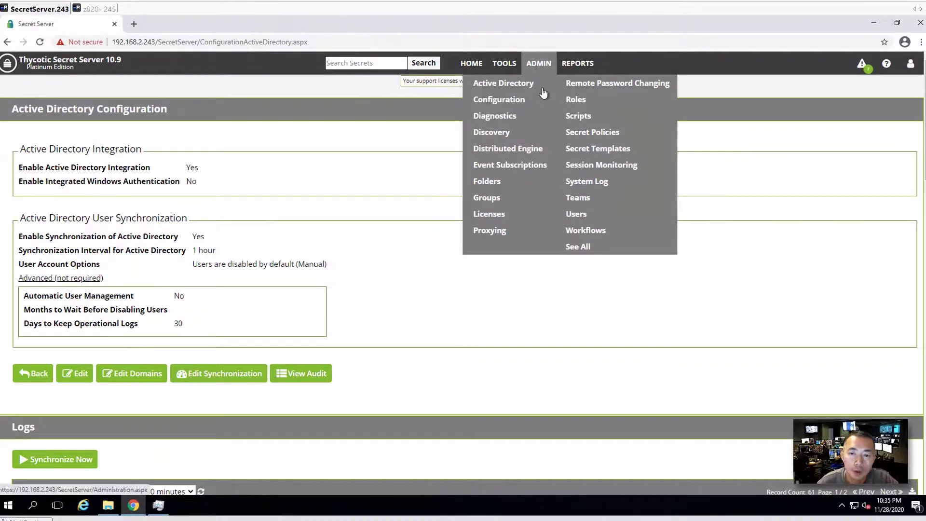
pyautogui.click(577, 217)
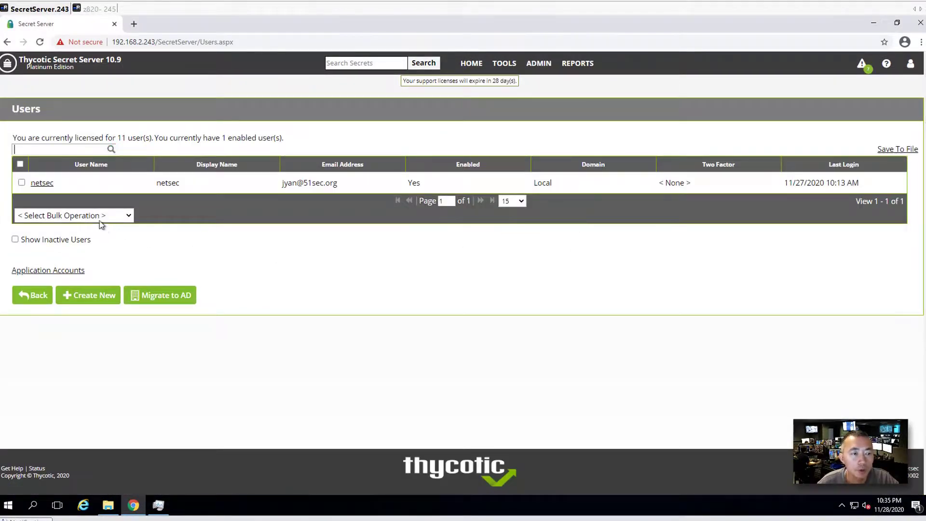
pyautogui.click(24, 240)
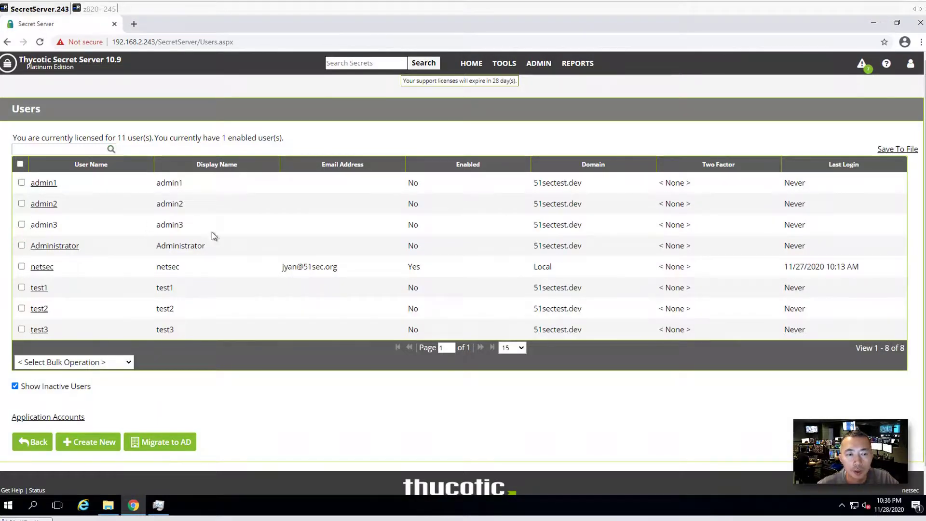
# Mark admin1, admin2, admin3, Administrator, test1, test2 and test3 for a bulk change
pyautogui.click(21, 183)
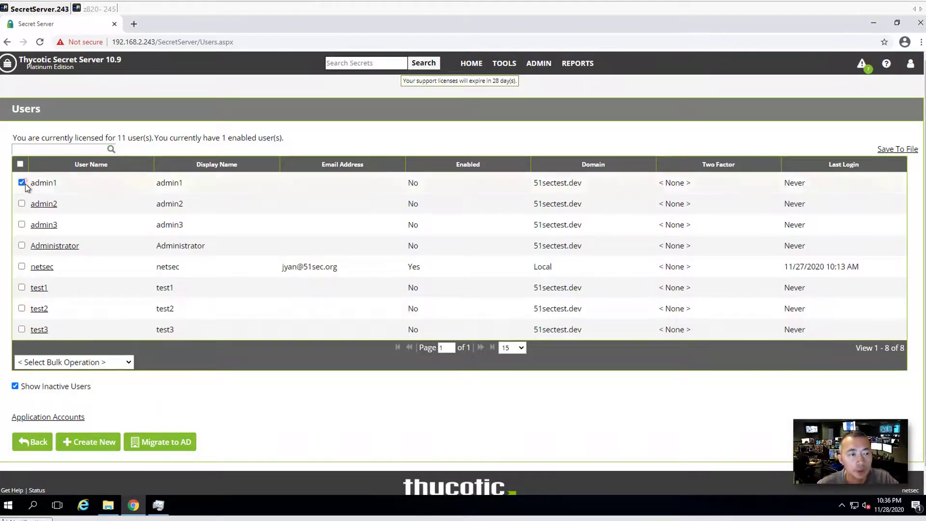
pyautogui.click(22, 203)
pyautogui.click(22, 224)
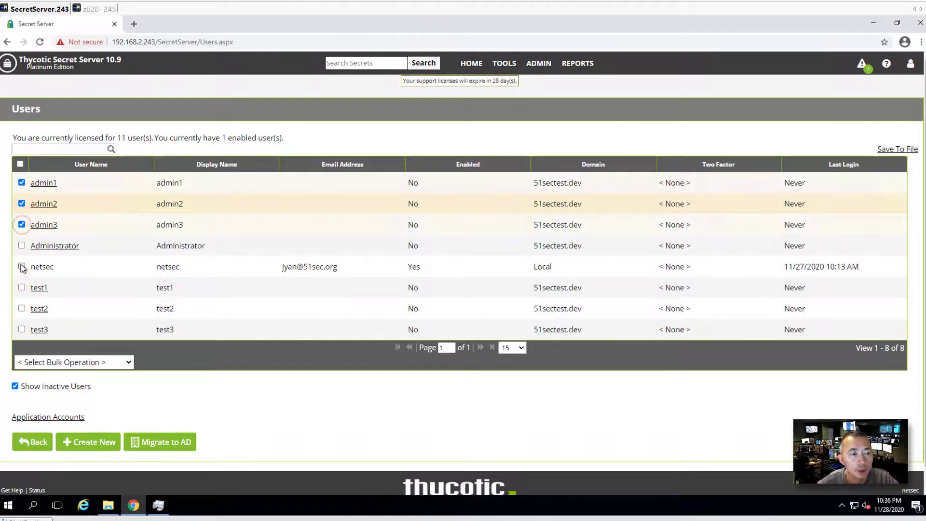
pyautogui.click(22, 246)
pyautogui.click(21, 287)
pyautogui.click(22, 308)
pyautogui.click(22, 329)
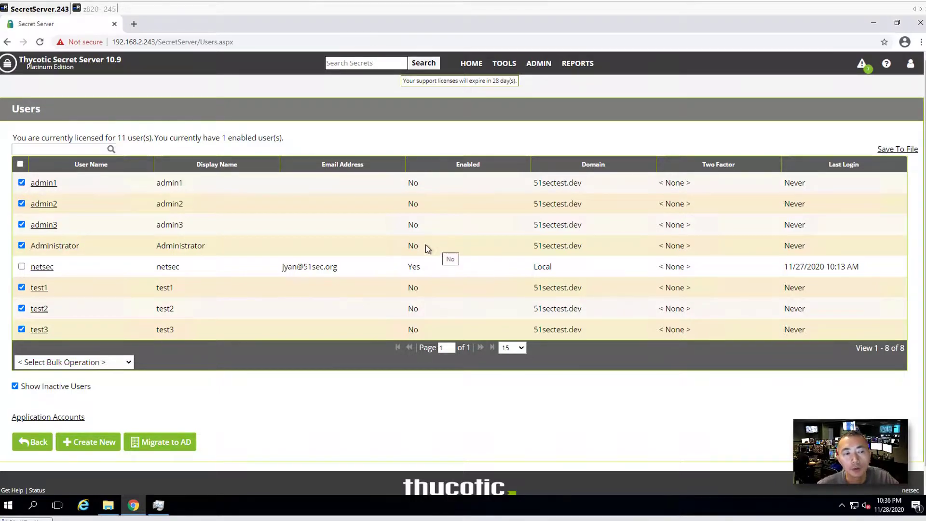
# Apply the Enable Users bulk operation to the seven marked accounts and close the report
pyautogui.click(128, 362)
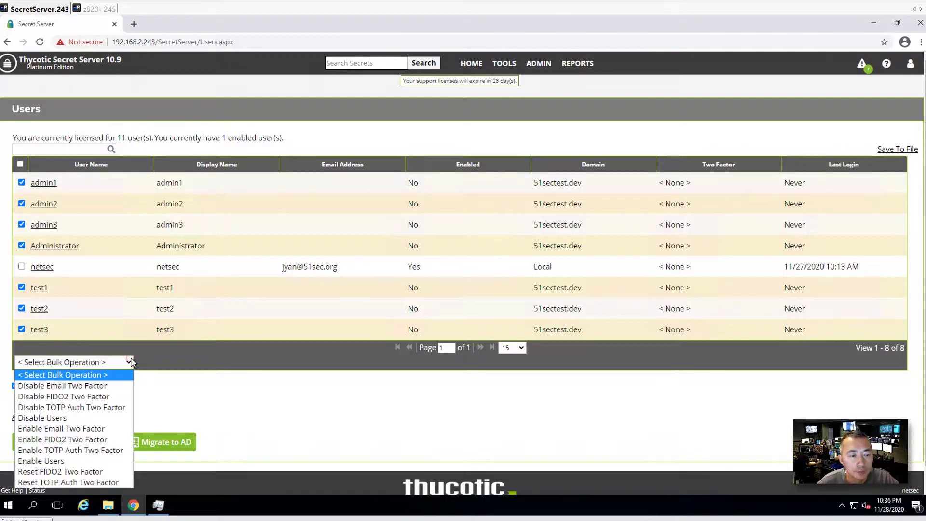
pyautogui.click(91, 461)
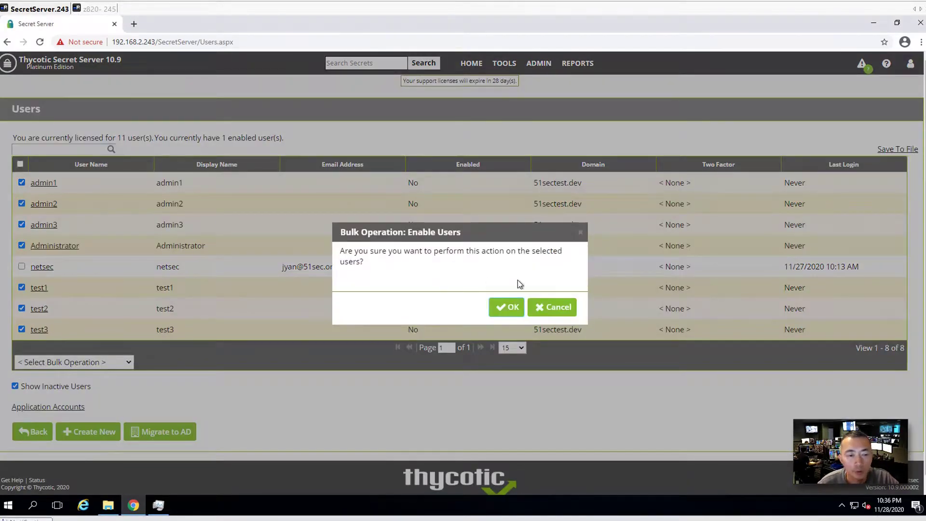
pyautogui.click(508, 309)
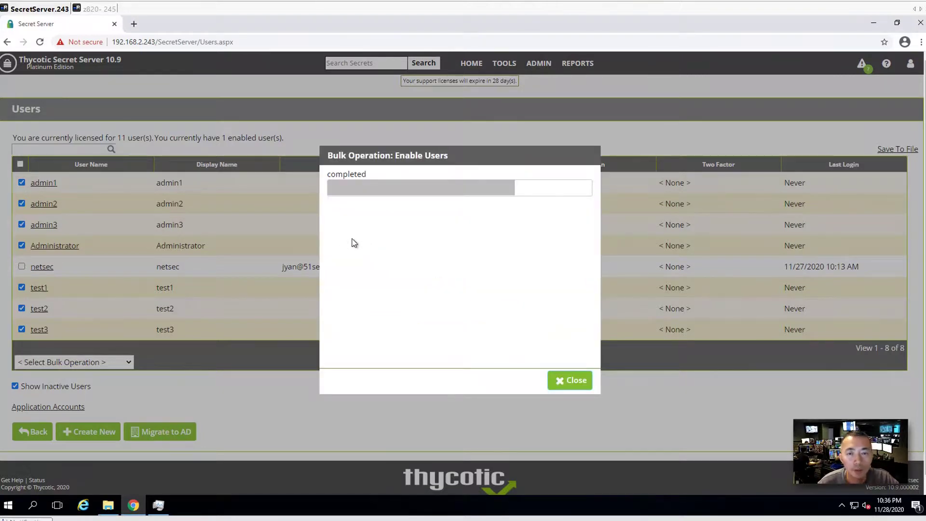
pyautogui.click(559, 383)
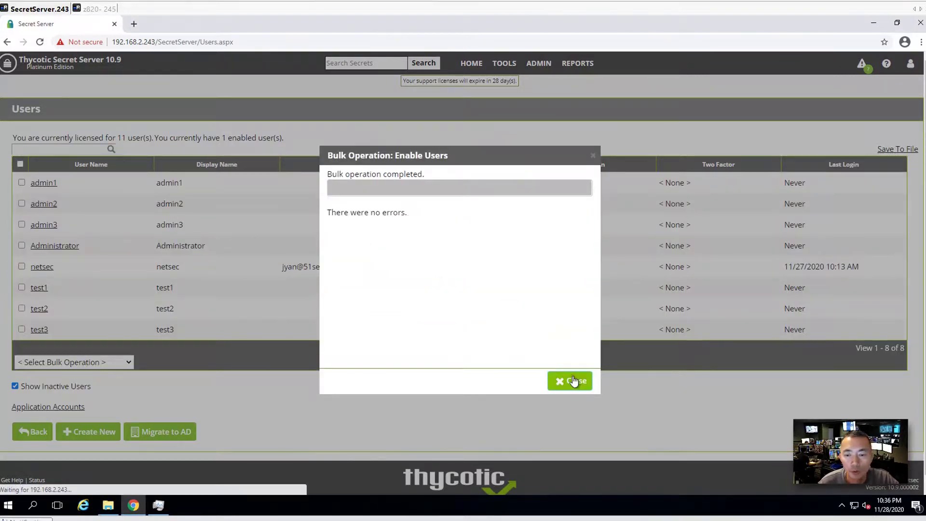